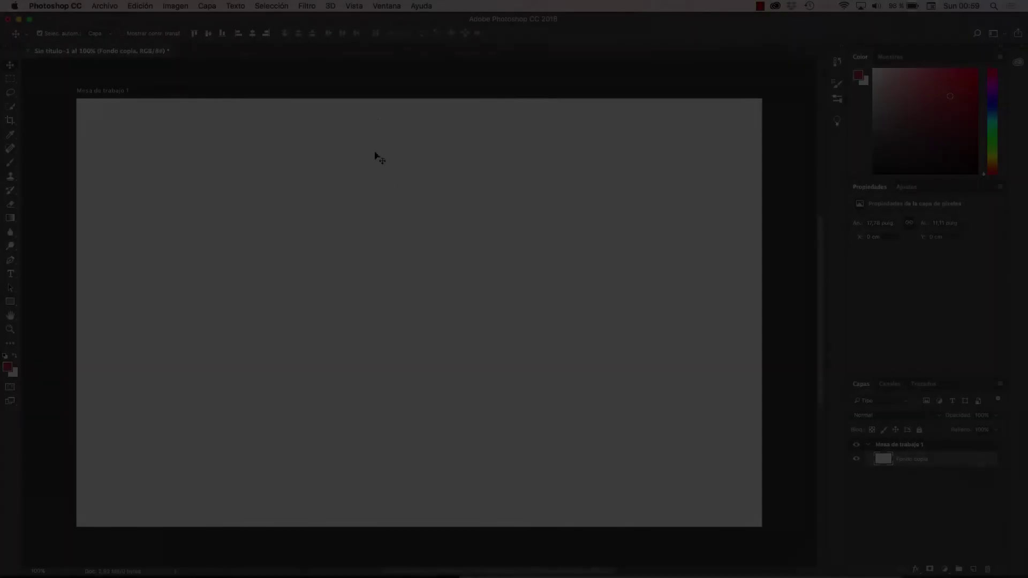
# Open the Ventana (Window) menu to list the panels that can be shown
pyautogui.click(387, 6)
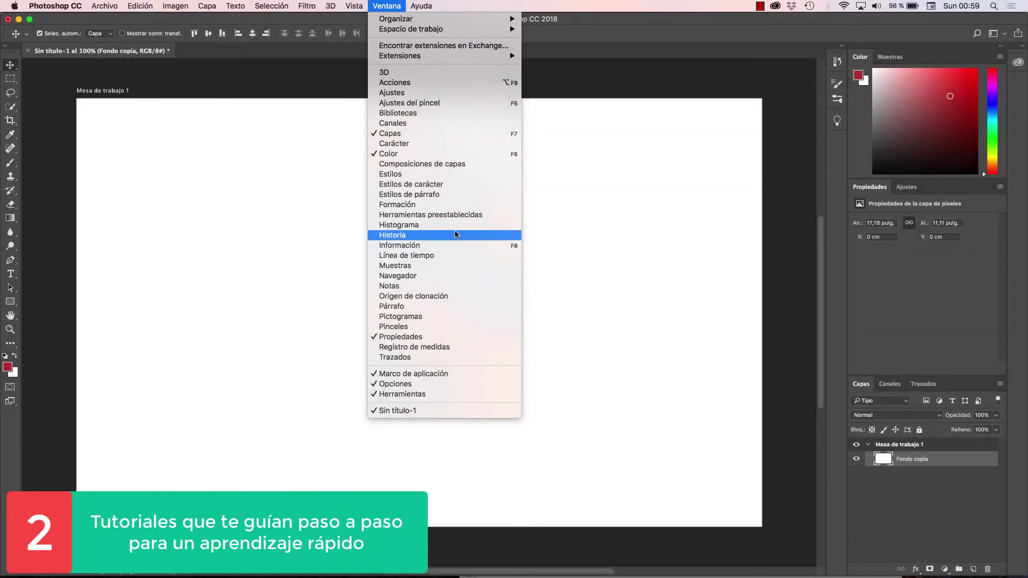
# Browse the Formación tutorial categories and start Retoque > Eliminar objetos pequeños
pyautogui.click(457, 205)
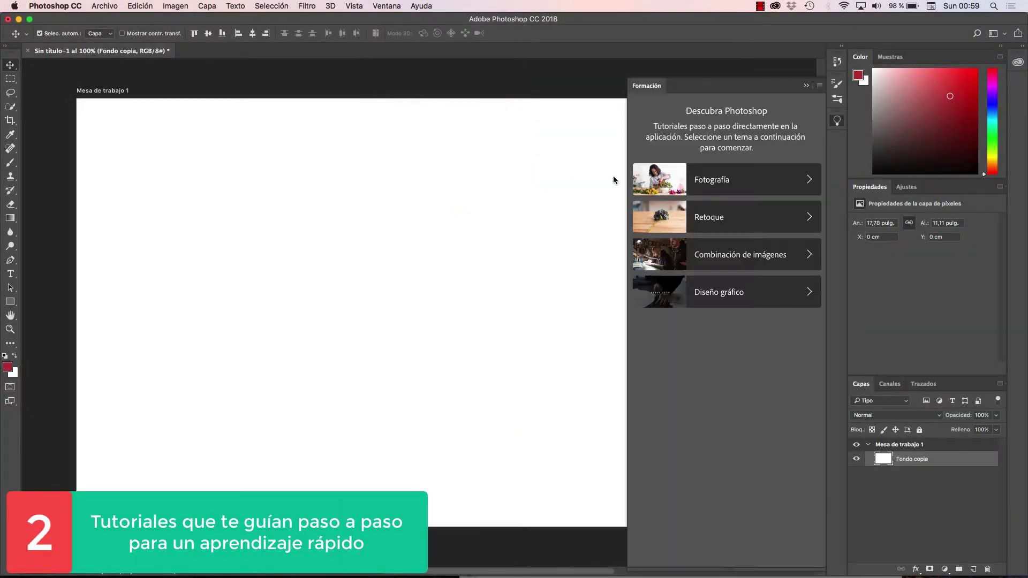
pyautogui.click(761, 187)
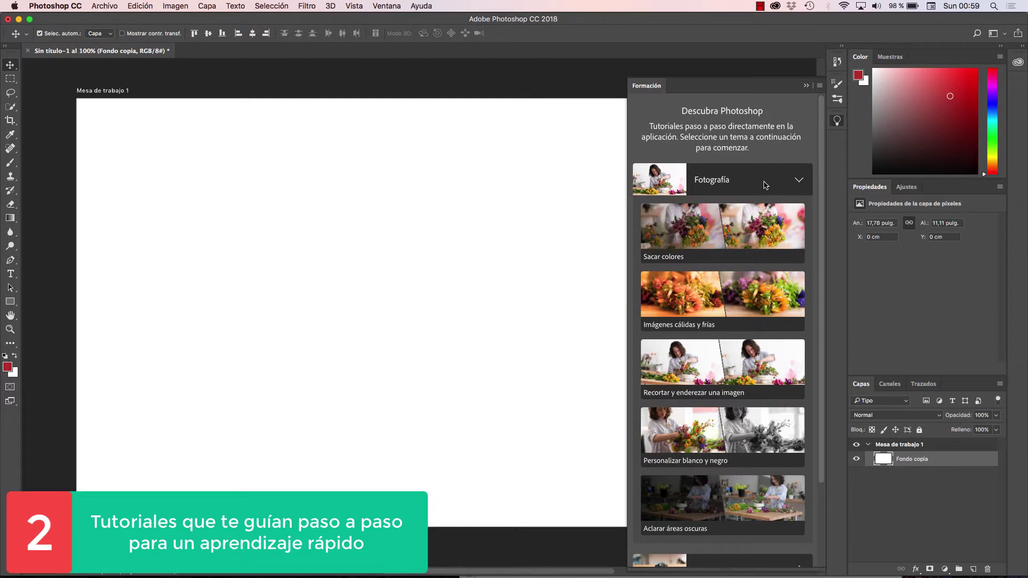
pyautogui.click(764, 184)
pyautogui.click(762, 216)
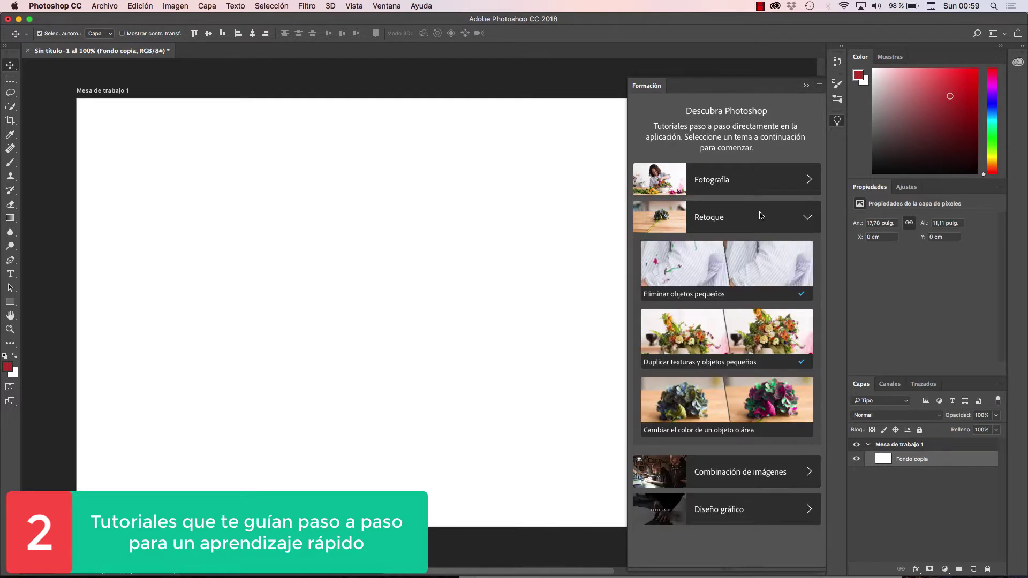
pyautogui.click(760, 216)
pyautogui.click(776, 259)
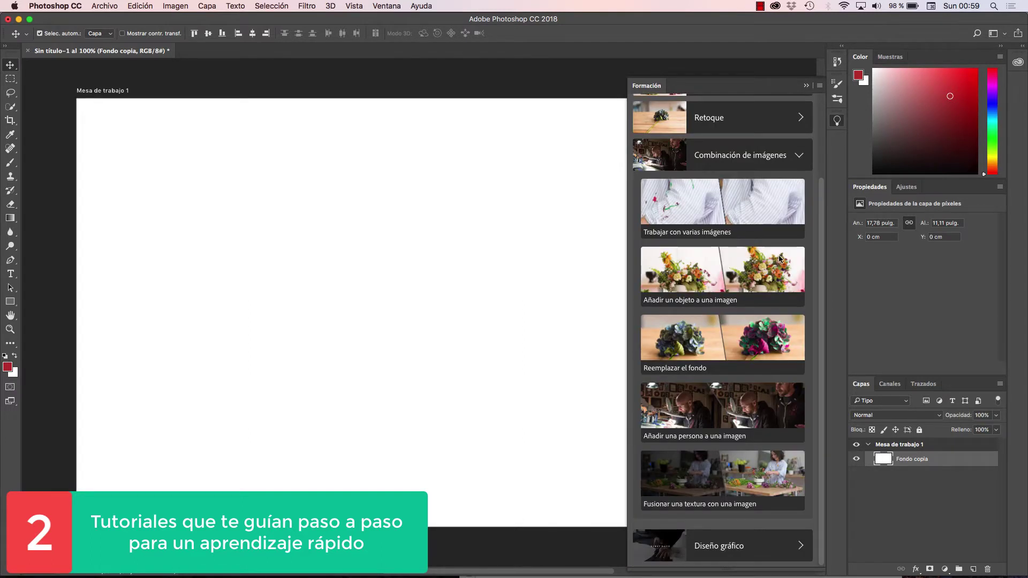
pyautogui.click(771, 163)
pyautogui.click(760, 294)
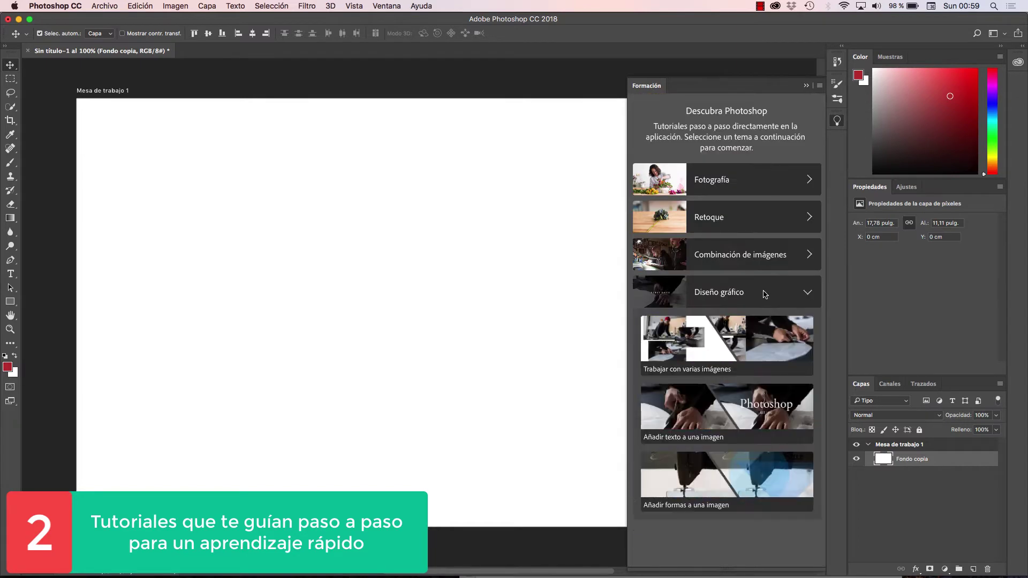
pyautogui.click(759, 218)
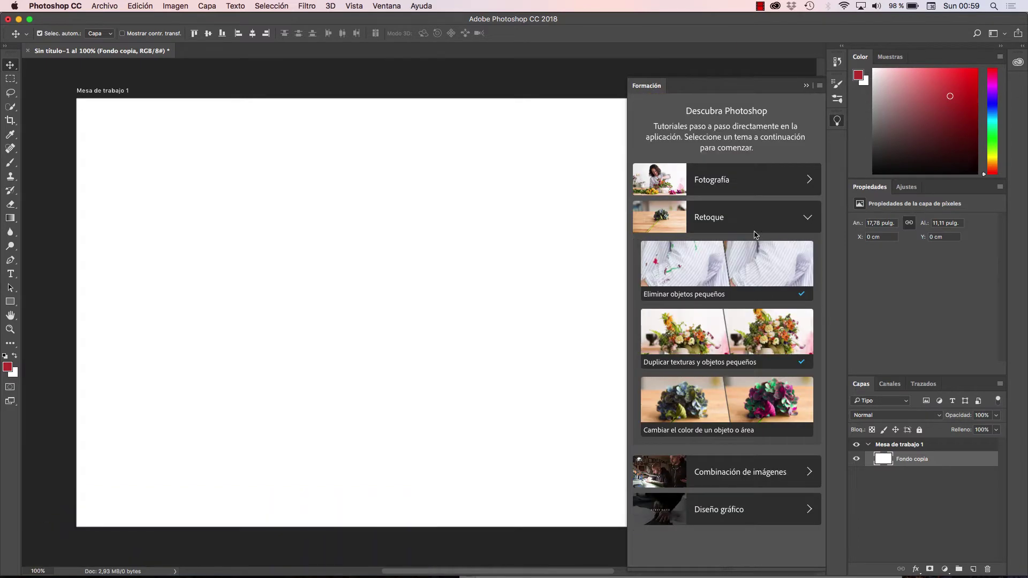
pyautogui.click(735, 272)
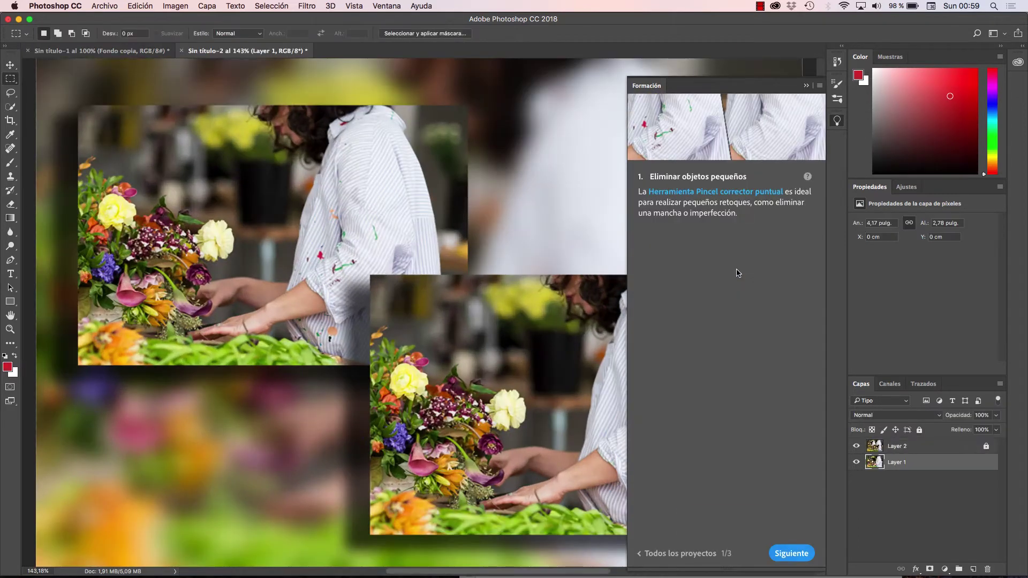
# Heal the sleeve paint stains with a size-50 Spot Healing Brush and complete the tutorial
pyautogui.click(792, 553)
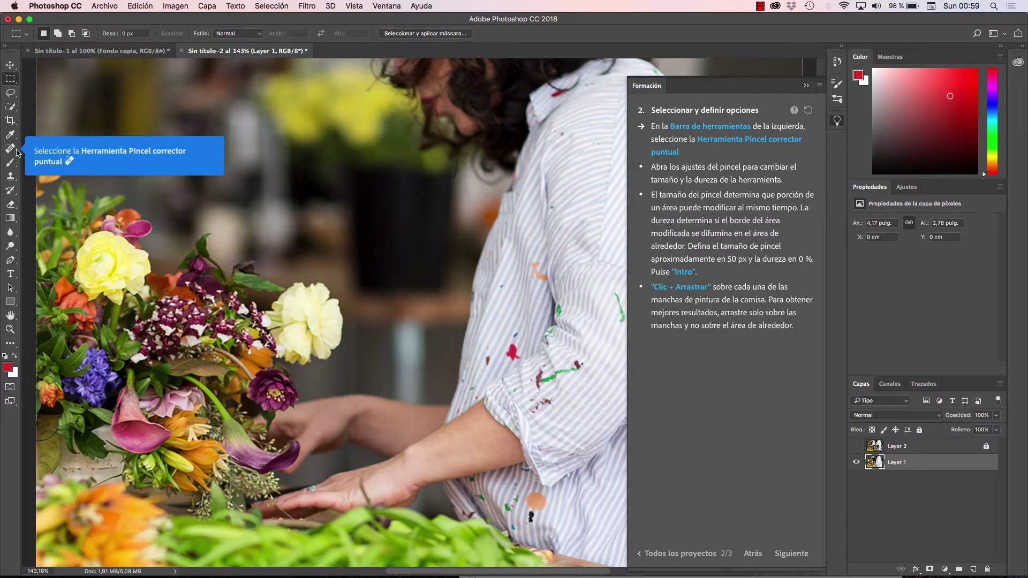
pyautogui.click(48, 33)
pyautogui.press('Return')
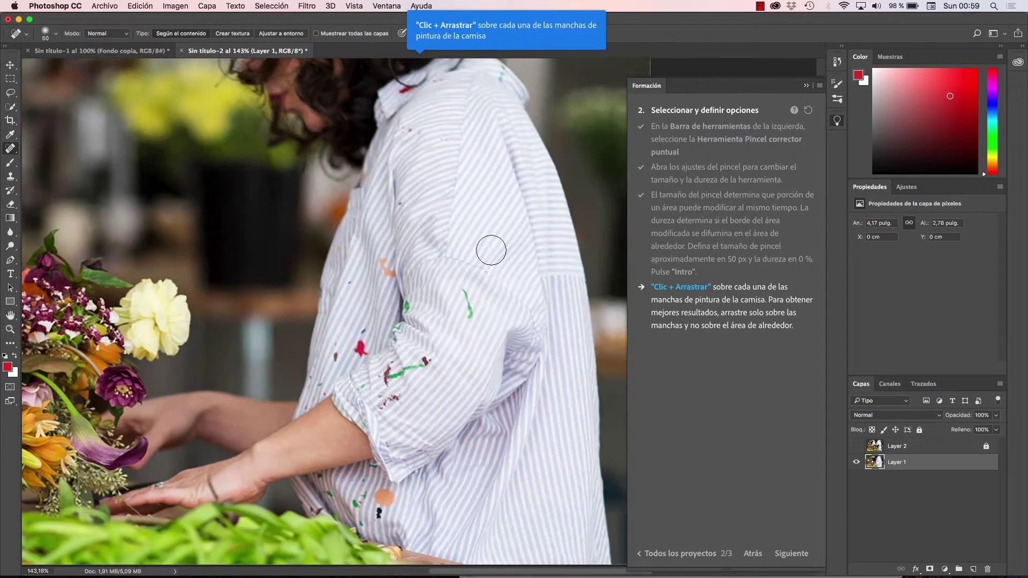
pyautogui.moveTo(470, 281); pyautogui.dragTo(466, 322)
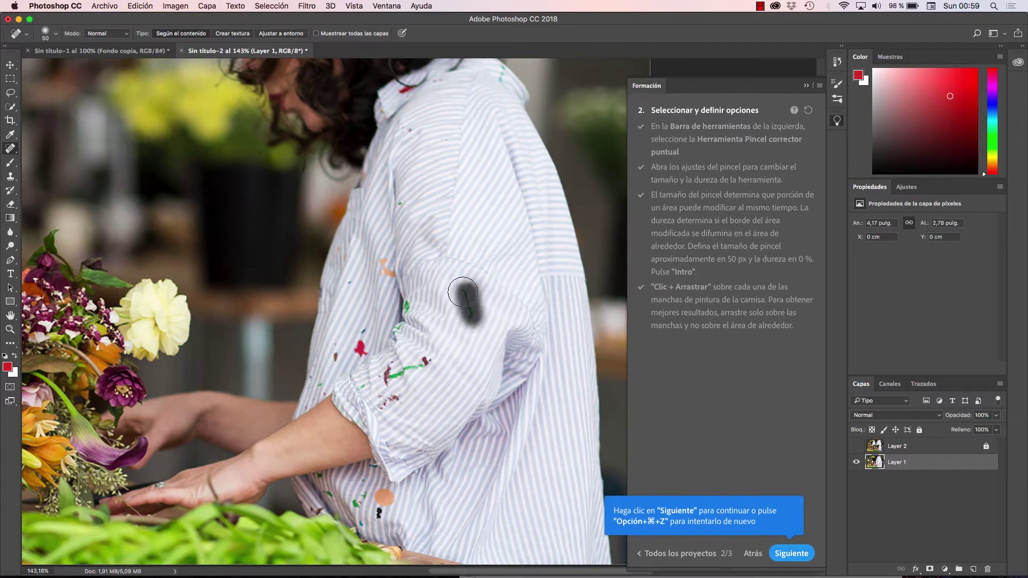
pyautogui.moveTo(425, 363)
pyautogui.mouseDown()
pyautogui.moveTo(392, 388)
pyautogui.moveTo(404, 384)
pyautogui.mouseUp()
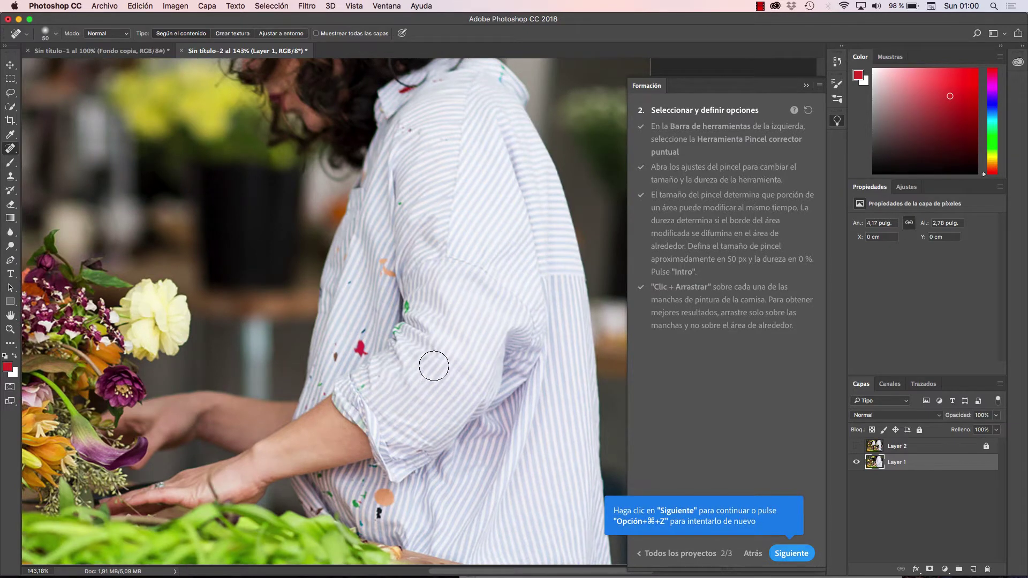
pyautogui.click(792, 554)
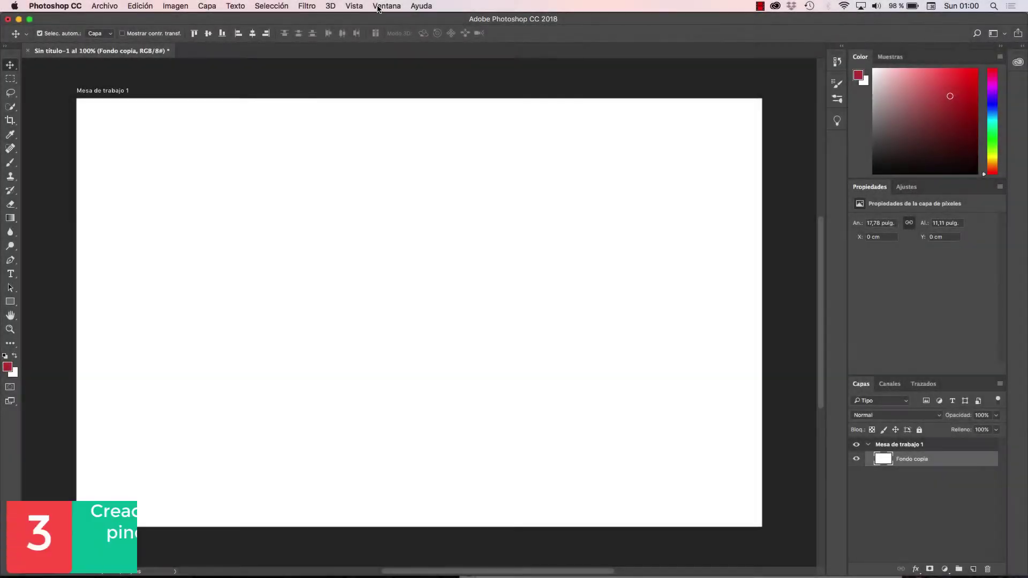
# Show the Pinceles (Brushes) panel with enlarged brush previews
pyautogui.click(386, 6)
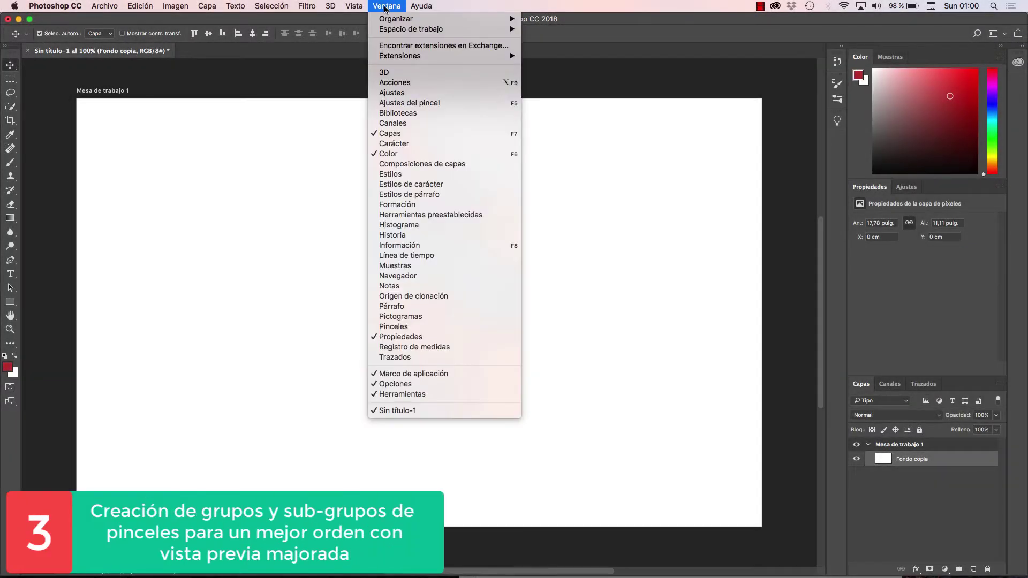
pyautogui.click(475, 327)
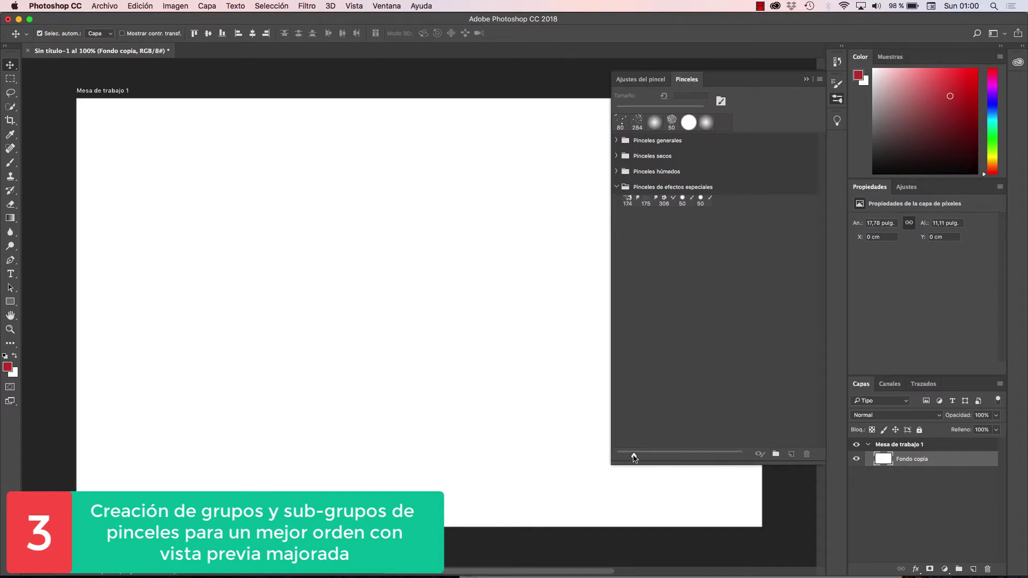
pyautogui.moveTo(634, 457); pyautogui.dragTo(719, 455)
# Show brush names and stroke previews in the list, then turn brush names back off
pyautogui.click(820, 79)
pyautogui.click(778, 138)
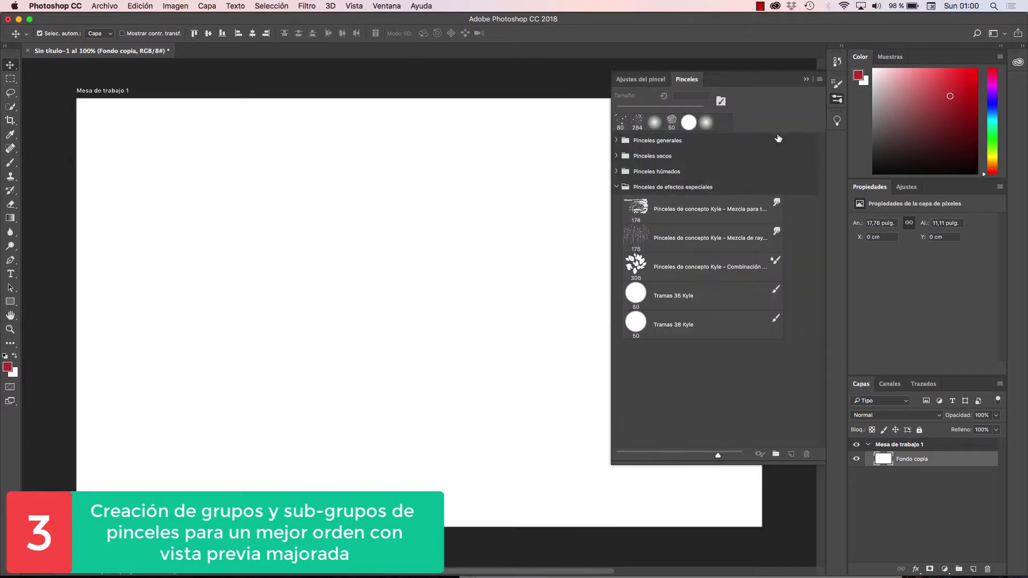
pyautogui.click(819, 79)
pyautogui.click(802, 148)
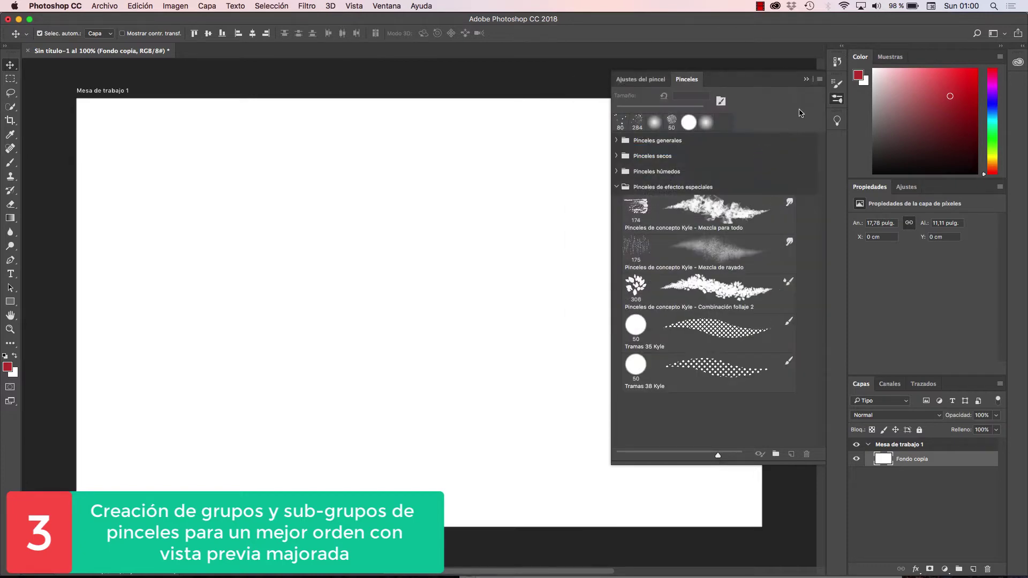
pyautogui.click(819, 79)
pyautogui.click(697, 139)
# Turn off stroke previews and resize the brush thumbnails into a grid
pyautogui.click(820, 78)
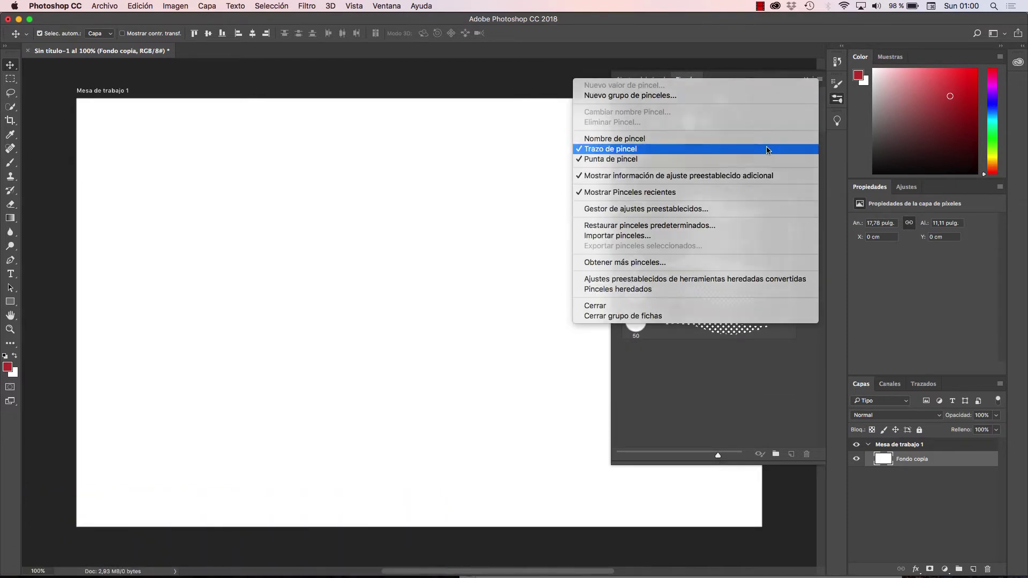
pyautogui.click(696, 148)
pyautogui.moveTo(718, 456)
pyautogui.mouseDown()
pyautogui.moveTo(744, 457)
pyautogui.moveTo(691, 456)
pyautogui.mouseUp()
# Create a Prueba group inside Pinceles generales and move three brushes into it
pyautogui.click(647, 141)
pyautogui.click(776, 454)
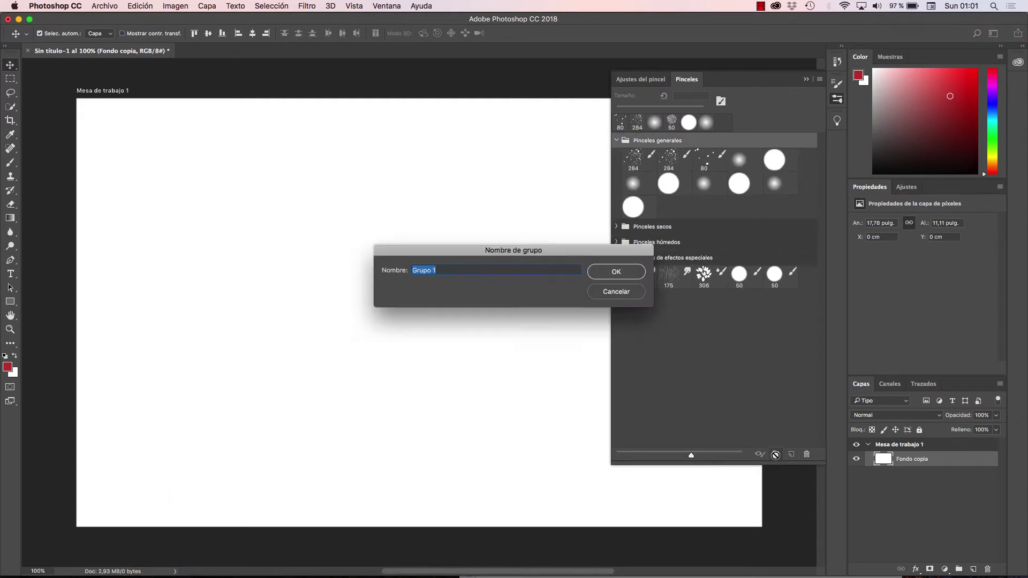
pyautogui.write('Prueba')
pyautogui.press('Return')
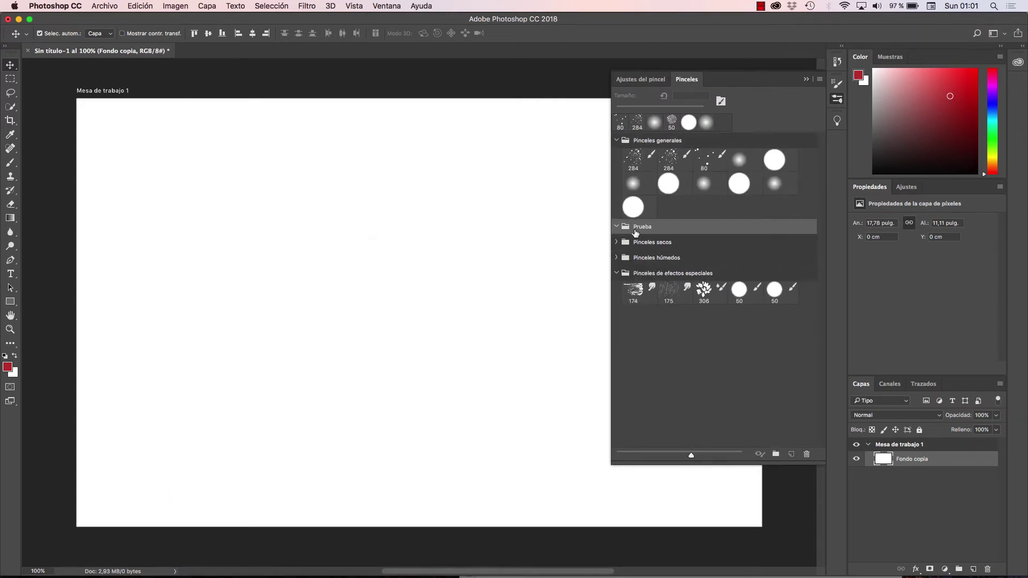
pyautogui.click(635, 187)
pyautogui.moveTo(641, 172)
pyautogui.mouseDown()
pyautogui.moveTo(661, 204)
pyautogui.moveTo(690, 146)
pyautogui.mouseUp()
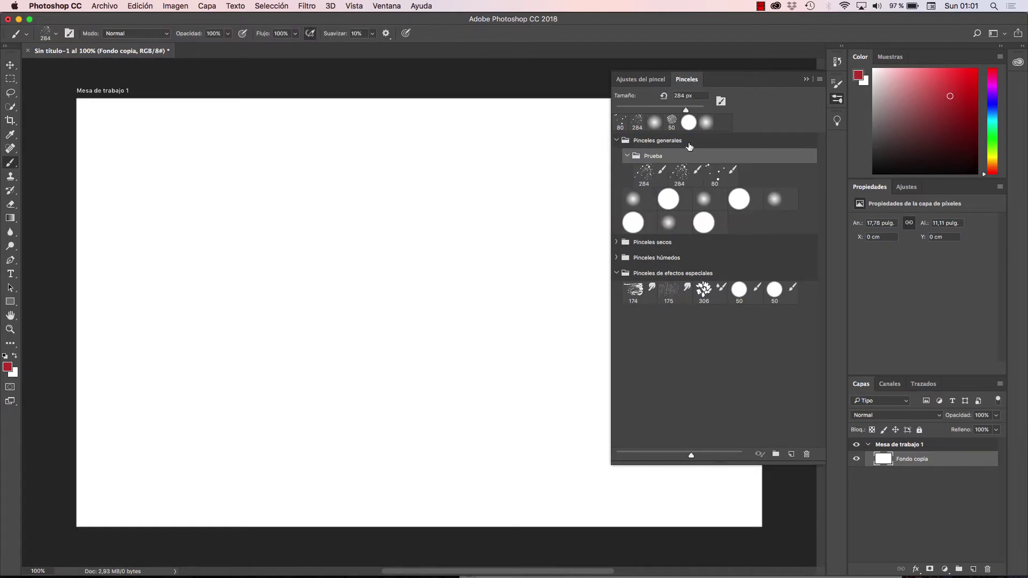
# Pick a Kyle brush from Pinceles de efectos especiales and paint red spatter strokes
pyautogui.click(627, 156)
pyautogui.click(617, 141)
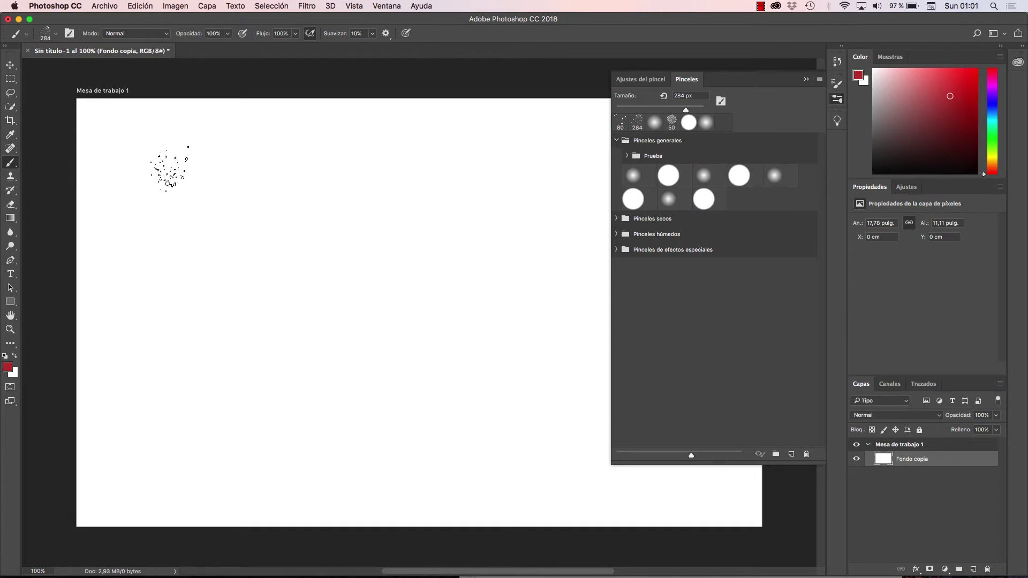
pyautogui.click(49, 37)
pyautogui.click(19, 135)
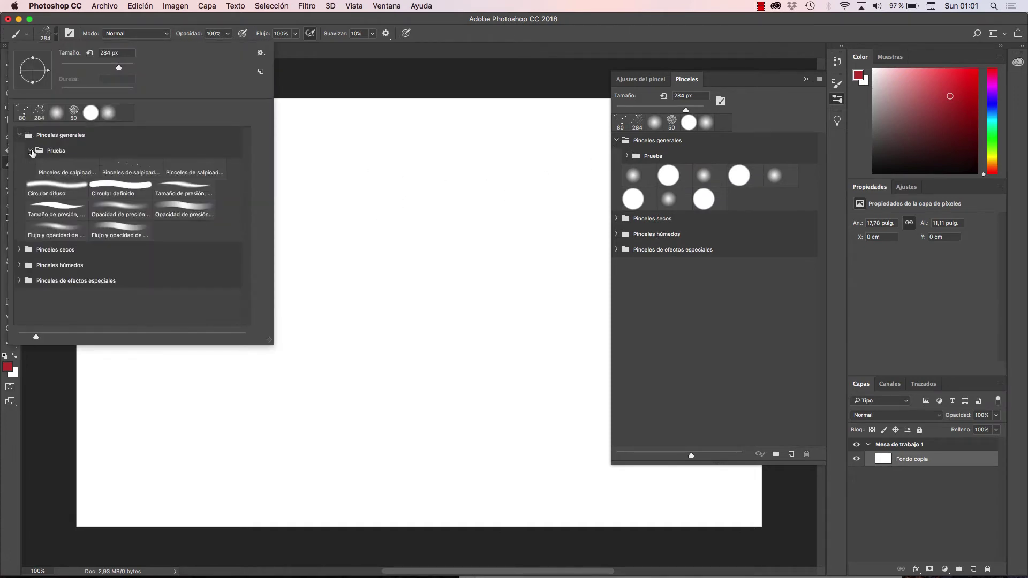
pyautogui.click(19, 138)
pyautogui.click(19, 183)
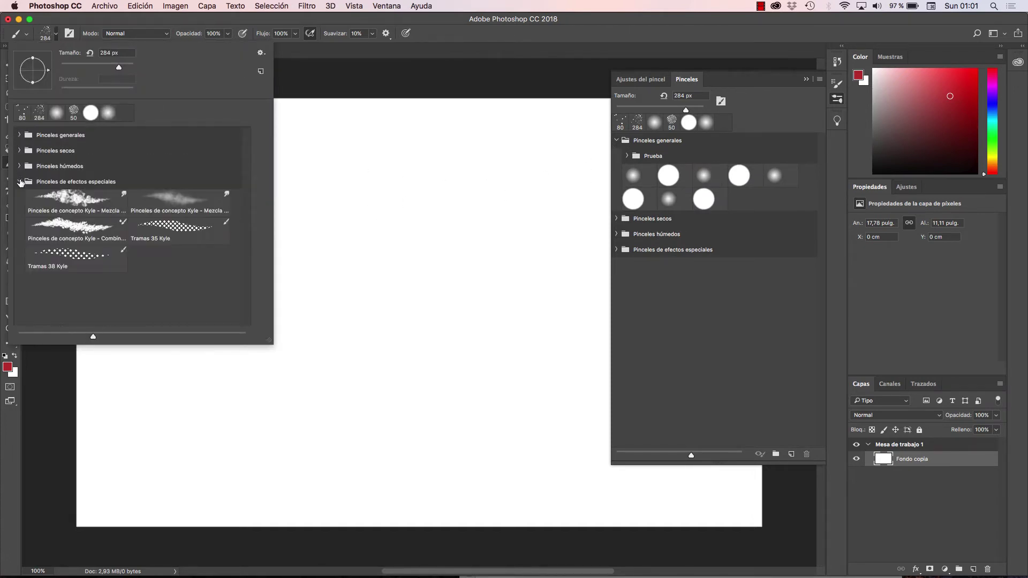
pyautogui.moveTo(407, 322); pyautogui.dragTo(547, 322)
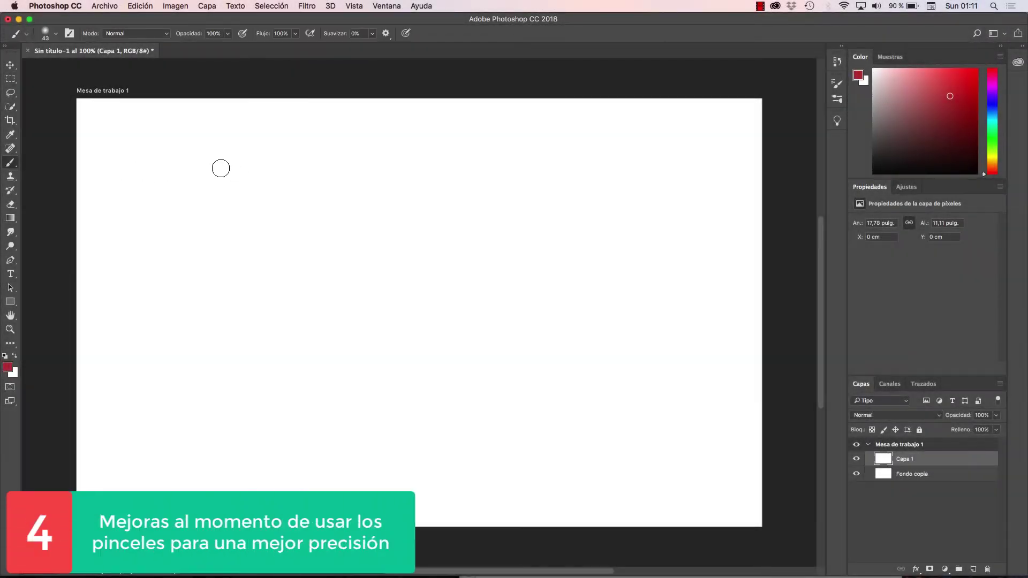
# Paint and undo red looped test strokes at 0% and 100% smoothing
pyautogui.moveTo(220, 169)
pyautogui.mouseDown()
pyautogui.moveTo(394, 188)
pyautogui.moveTo(548, 333)
pyautogui.mouseUp()
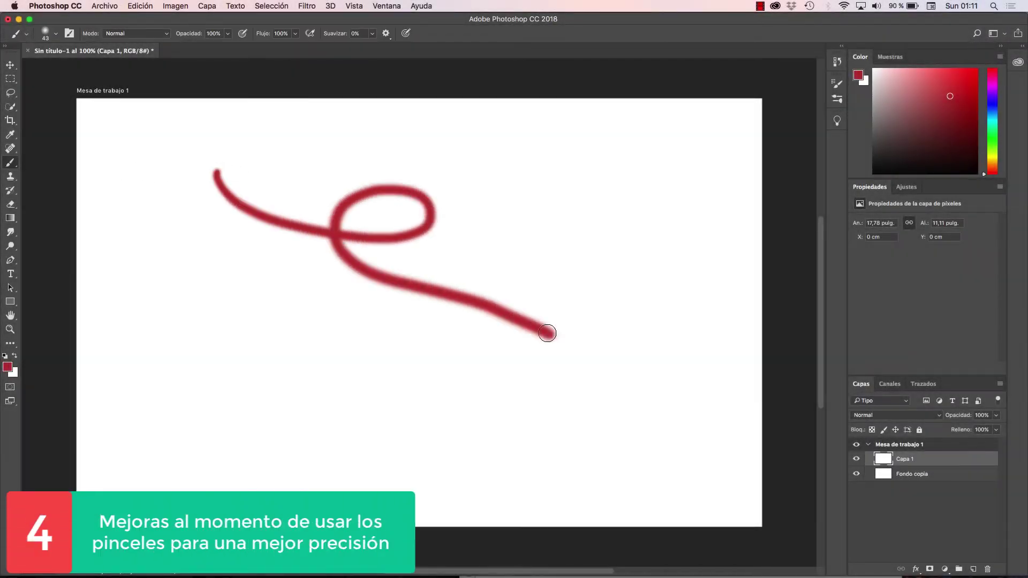
pyautogui.press('super+z')
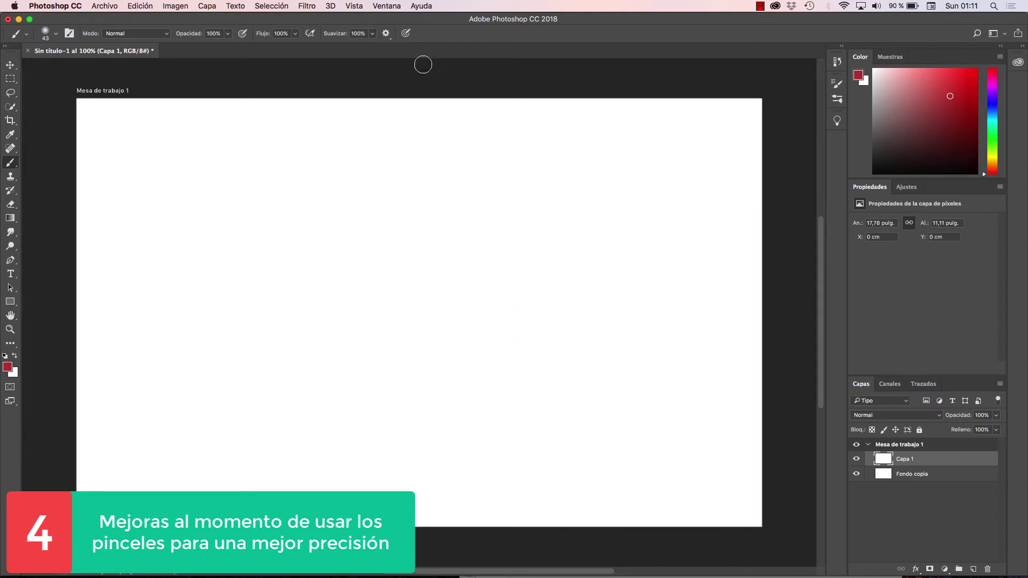
pyautogui.moveTo(180, 208)
pyautogui.mouseDown()
pyautogui.moveTo(343, 188)
pyautogui.moveTo(482, 331)
pyautogui.moveTo(626, 401)
pyautogui.mouseUp()
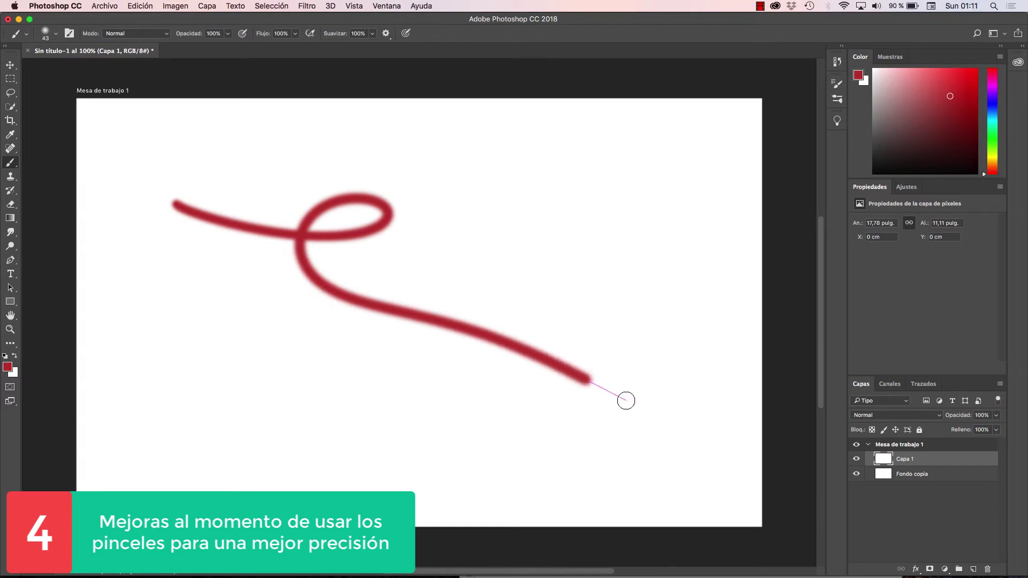
pyautogui.press('super+z')
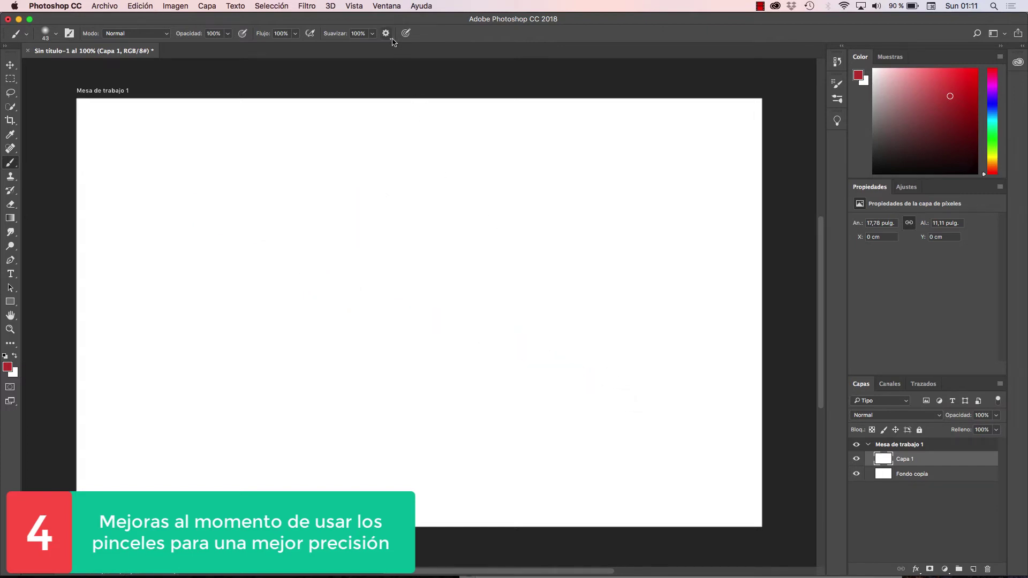
# Change a smoothing option, then paint and undo a looped and a straight red stroke
pyautogui.click(386, 33)
pyautogui.click(403, 60)
pyautogui.moveTo(189, 187)
pyautogui.mouseDown()
pyautogui.moveTo(329, 152)
pyautogui.moveTo(629, 391)
pyautogui.mouseUp()
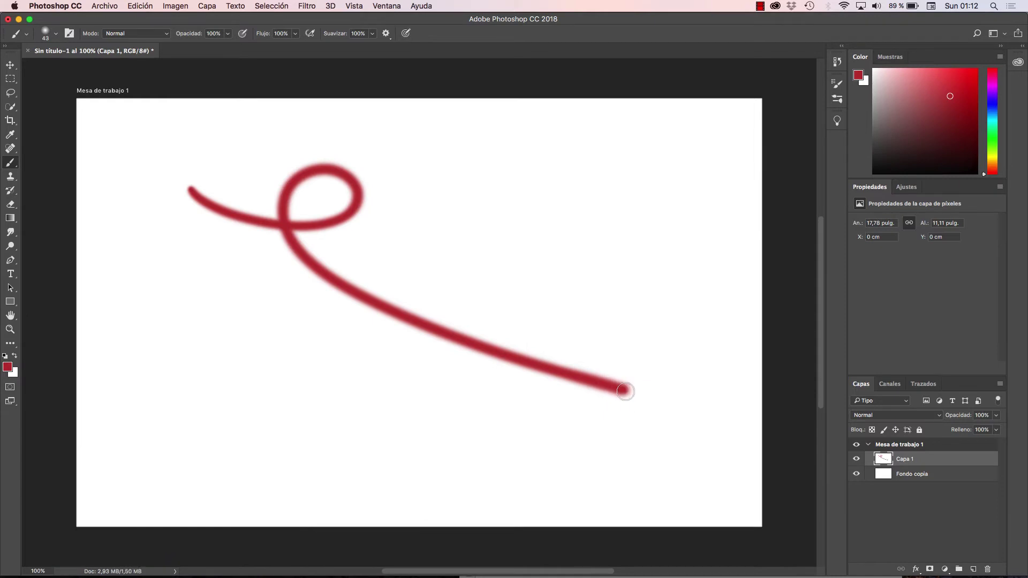
pyautogui.press('super+z')
pyautogui.moveTo(179, 209); pyautogui.dragTo(585, 403)
pyautogui.press('super+z')
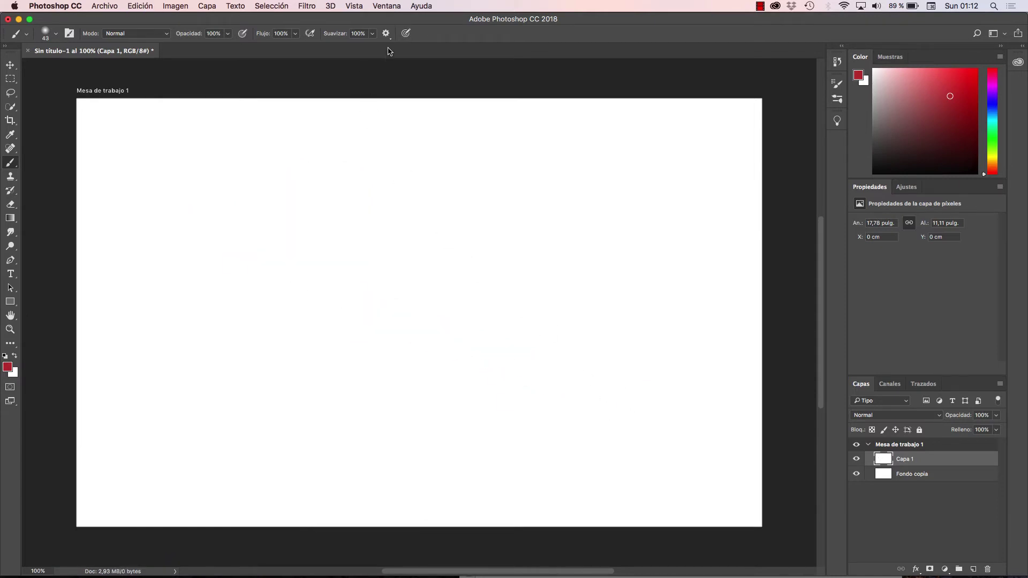
# Change the smoothing options again and paint and undo four more red test strokes
pyautogui.click(386, 33)
pyautogui.click(323, 132)
pyautogui.moveTo(178, 219)
pyautogui.mouseDown()
pyautogui.moveTo(408, 193)
pyautogui.moveTo(604, 375)
pyautogui.moveTo(641, 385)
pyautogui.mouseUp()
pyautogui.press('super+z')
pyautogui.moveTo(177, 188); pyautogui.dragTo(638, 412)
pyautogui.press('super+z')
pyautogui.moveTo(184, 223); pyautogui.dragTo(617, 442)
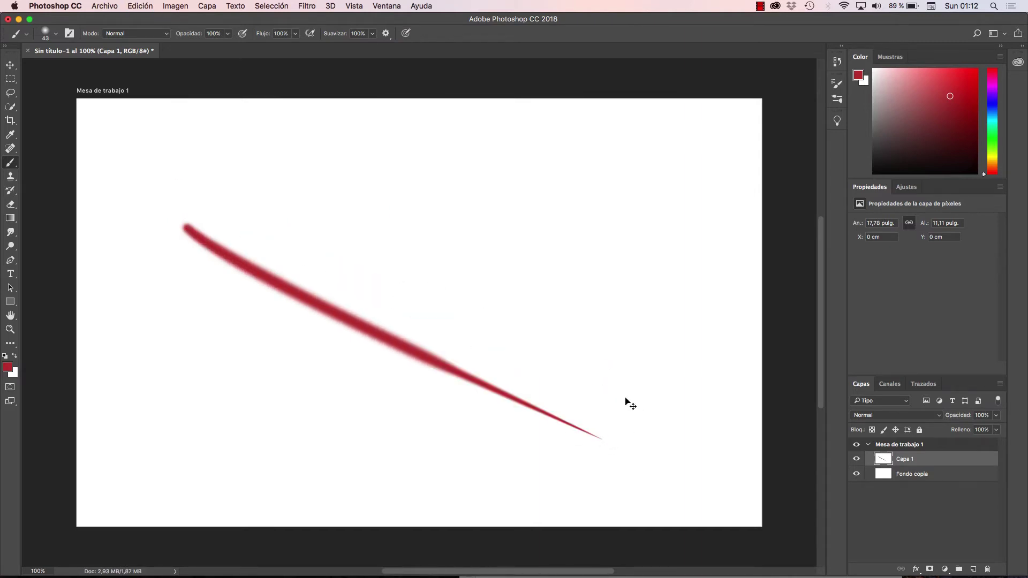
pyautogui.press('super+z')
pyautogui.moveTo(651, 193); pyautogui.dragTo(285, 430)
pyautogui.press('super+z')
# Adjust the smoothing options once more and paint a final red test stroke
pyautogui.click(386, 33)
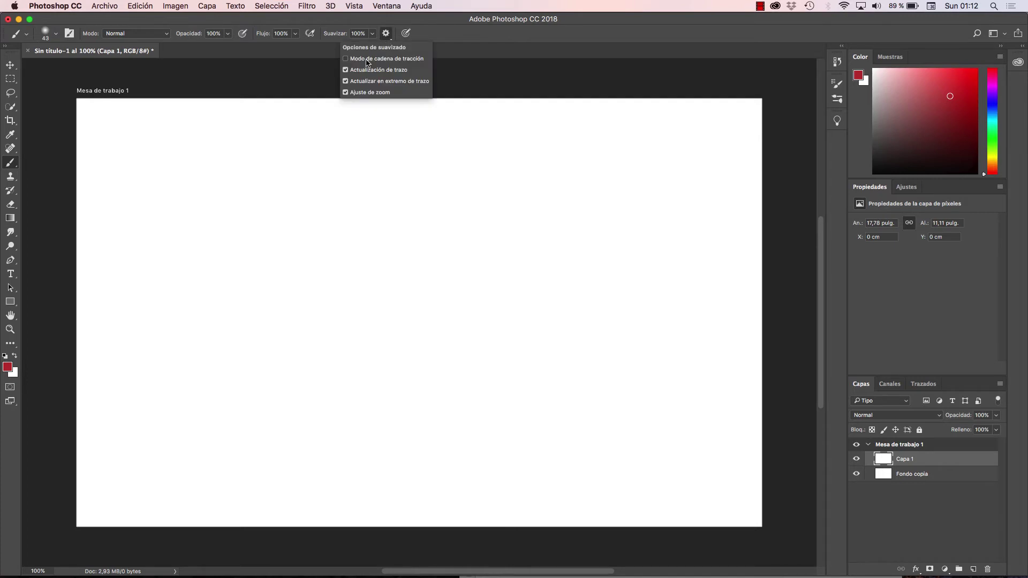
pyautogui.moveTo(174, 355)
pyautogui.mouseDown()
pyautogui.moveTo(402, 229)
pyautogui.moveTo(232, 310)
pyautogui.moveTo(294, 425)
pyautogui.moveTo(419, 383)
pyautogui.moveTo(680, 264)
pyautogui.moveTo(443, 129)
pyautogui.mouseUp()
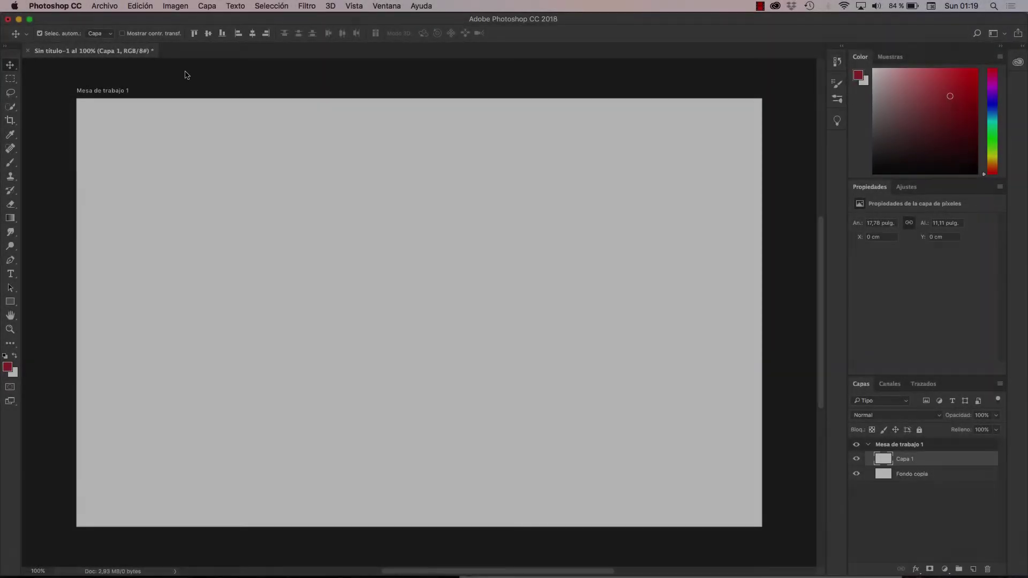
pyautogui.click(55, 5)
pyautogui.moveTo(57, 38)
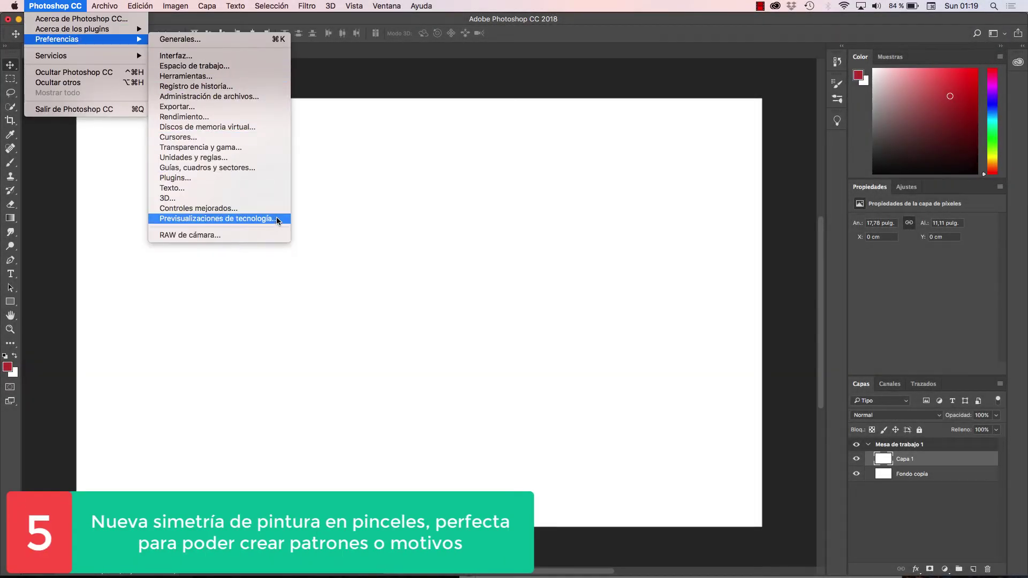
# Enable Activar simetría de pintura under Previsualizaciones de tecnología preferences
pyautogui.click(277, 217)
pyautogui.click(301, 173)
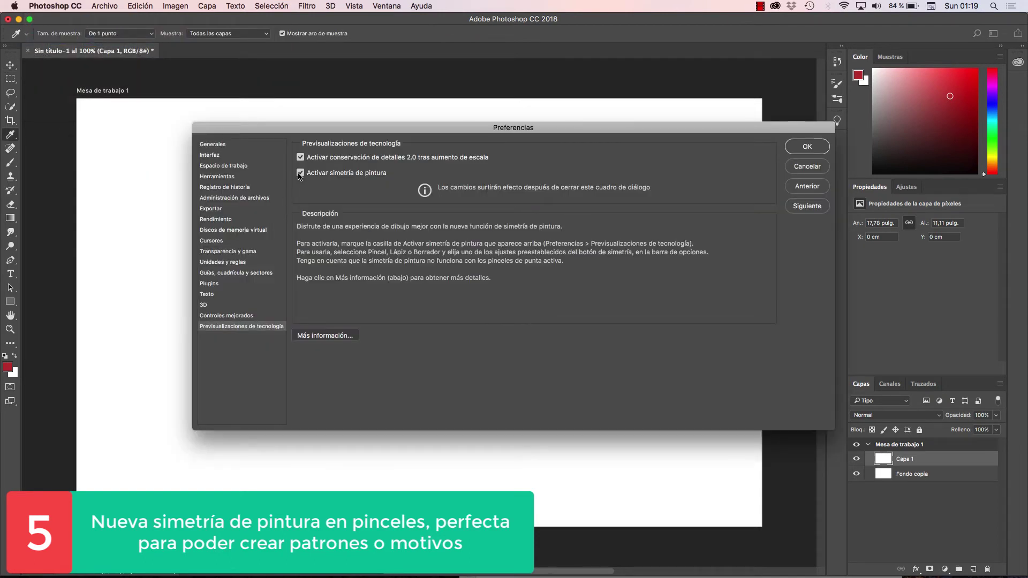
pyautogui.click(807, 146)
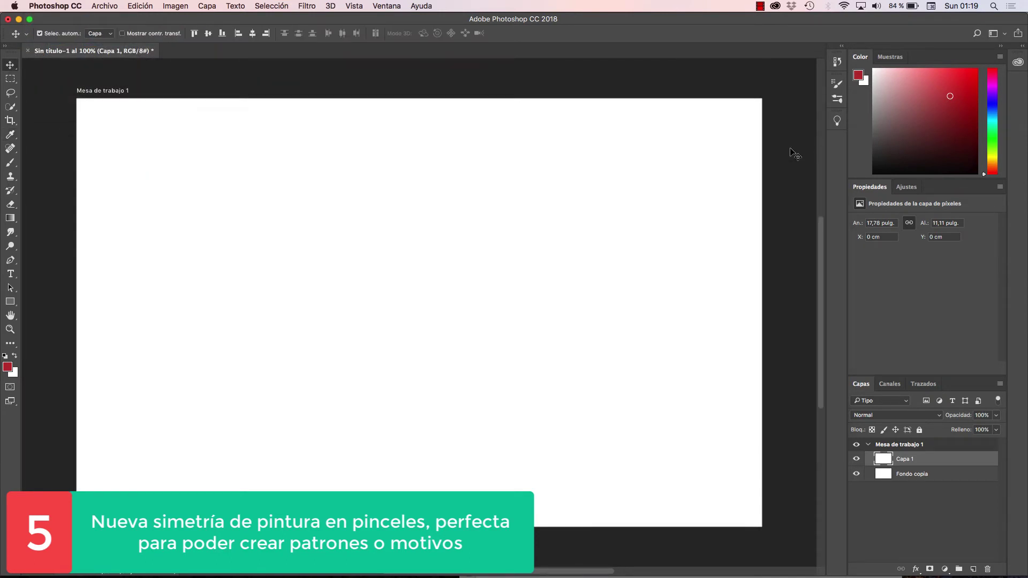
# Add a new dual-axis symmetry guide for the Brush tool
pyautogui.click(10, 163)
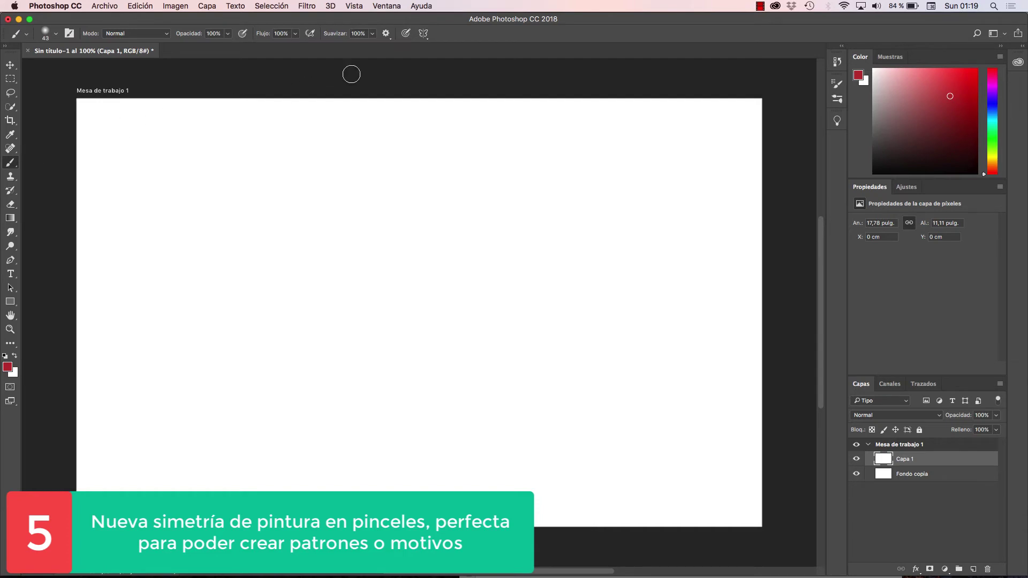
pyautogui.click(424, 34)
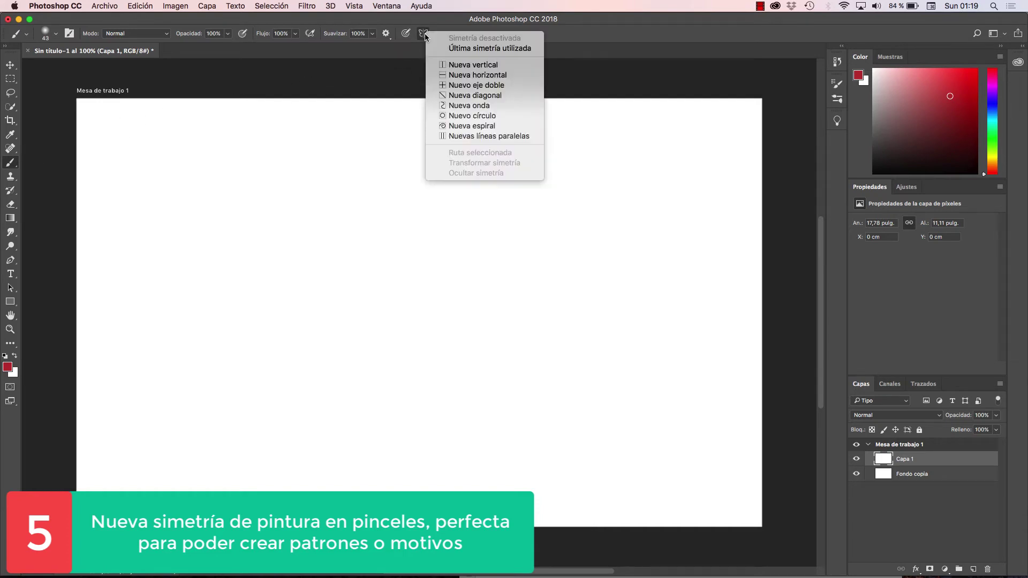
pyautogui.click(484, 86)
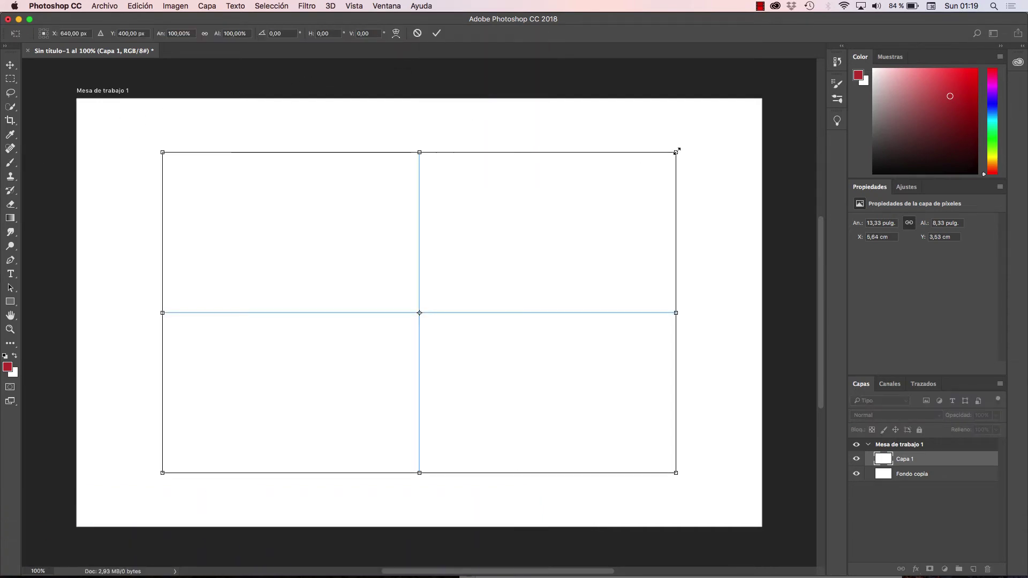
# Enlarge and commit the dual-axis guide, then paint mirrored red curves in all four quadrants
pyautogui.moveTo(677, 151); pyautogui.dragTo(729, 117)
pyautogui.click(437, 34)
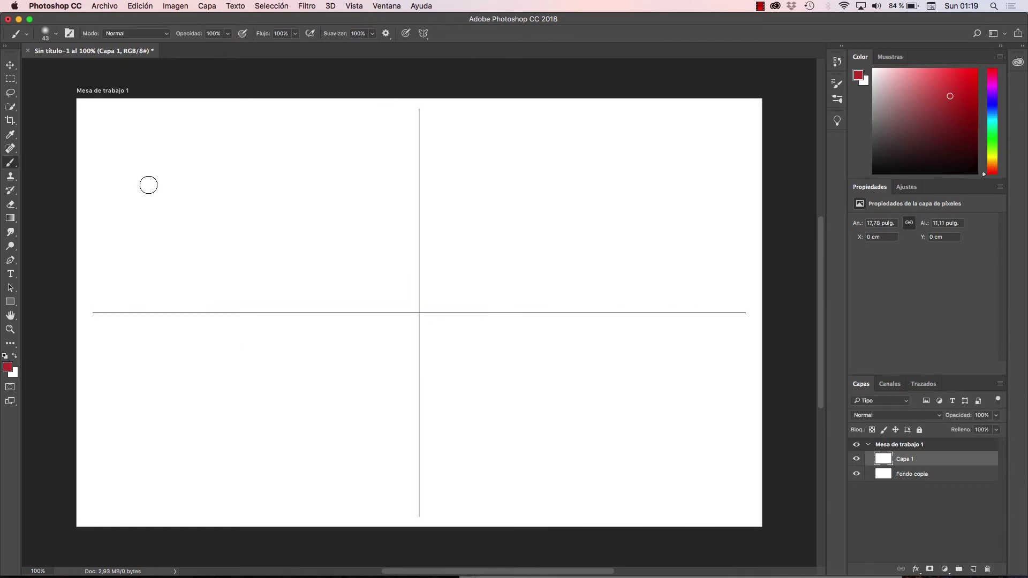
pyautogui.moveTo(119, 278); pyautogui.dragTo(399, 112)
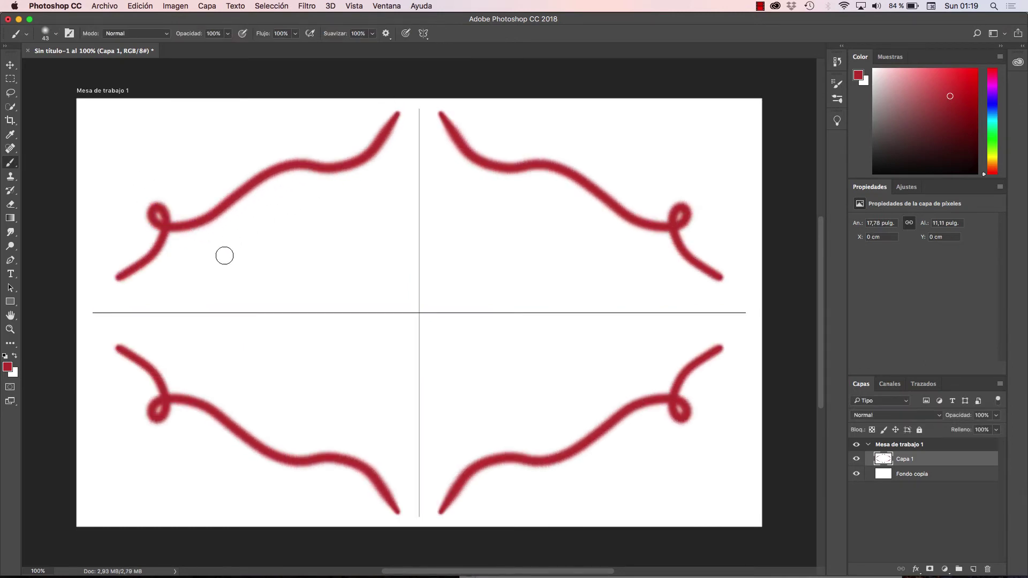
pyautogui.moveTo(210, 282)
pyautogui.mouseDown()
pyautogui.moveTo(301, 273)
pyautogui.moveTo(374, 229)
pyautogui.moveTo(409, 172)
pyautogui.mouseUp()
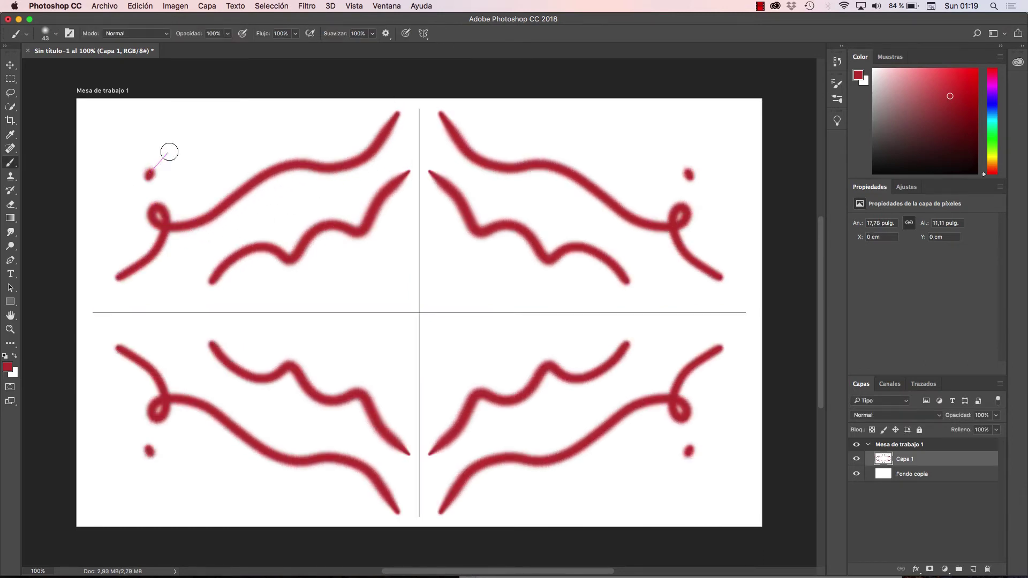
pyautogui.moveTo(169, 152); pyautogui.dragTo(211, 152)
pyautogui.moveTo(236, 148)
pyautogui.mouseDown()
pyautogui.moveTo(271, 107)
pyautogui.moveTo(310, 116)
pyautogui.mouseUp()
pyautogui.moveTo(271, 299); pyautogui.dragTo(406, 243)
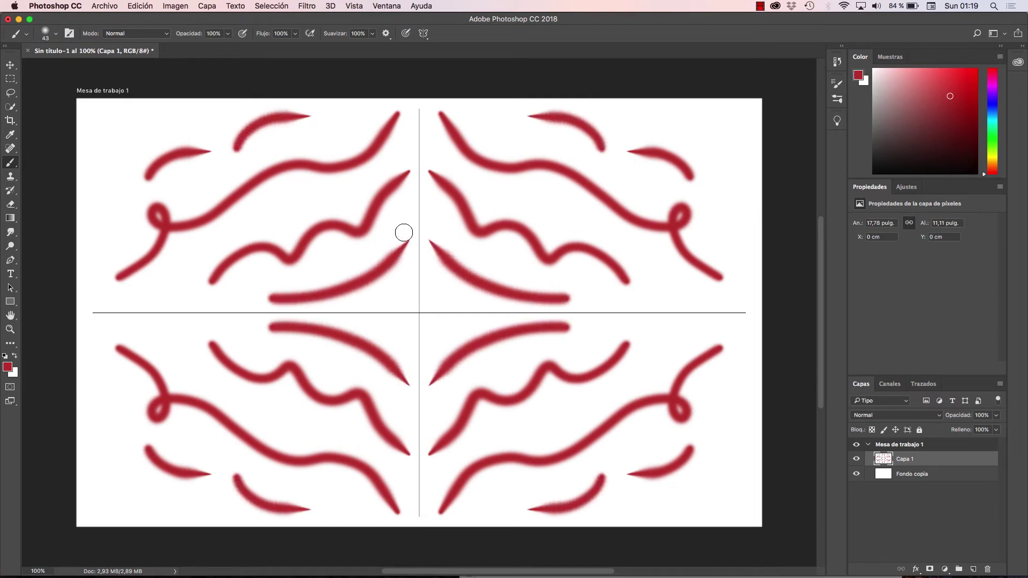
# Clear the strokes, switch to wave symmetry, and paint a mirrored loop along the wavy axis
pyautogui.press('Delete')
pyautogui.click(423, 33)
pyautogui.click(463, 108)
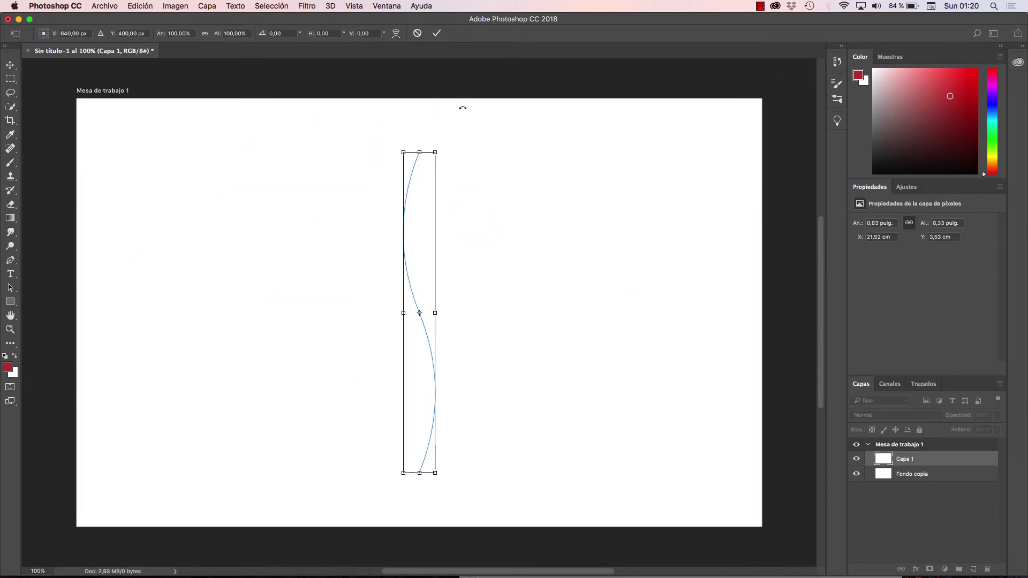
pyautogui.click(437, 34)
pyautogui.moveTo(445, 202)
pyautogui.mouseDown()
pyautogui.moveTo(413, 202)
pyautogui.moveTo(435, 452)
pyautogui.moveTo(362, 504)
pyautogui.mouseUp()
# Clear the layer, switch to parallel-lines symmetry, and paint red looping strokes across the canvas
pyautogui.press('Delete')
pyautogui.click(423, 33)
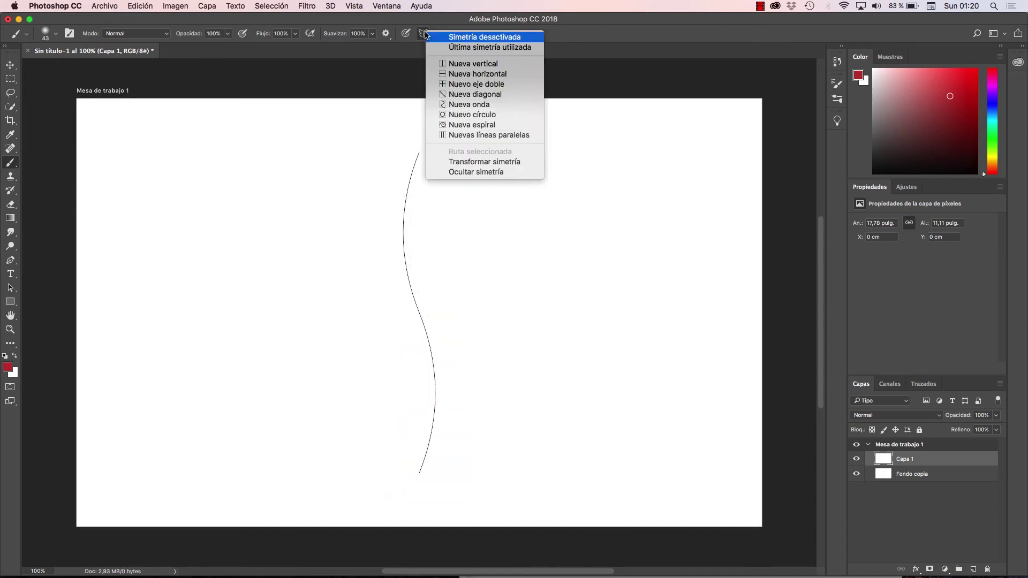
pyautogui.click(439, 126)
pyautogui.press('Return')
pyautogui.moveTo(185, 347)
pyautogui.mouseDown()
pyautogui.moveTo(257, 225)
pyautogui.moveTo(448, 257)
pyautogui.moveTo(621, 196)
pyautogui.mouseUp()
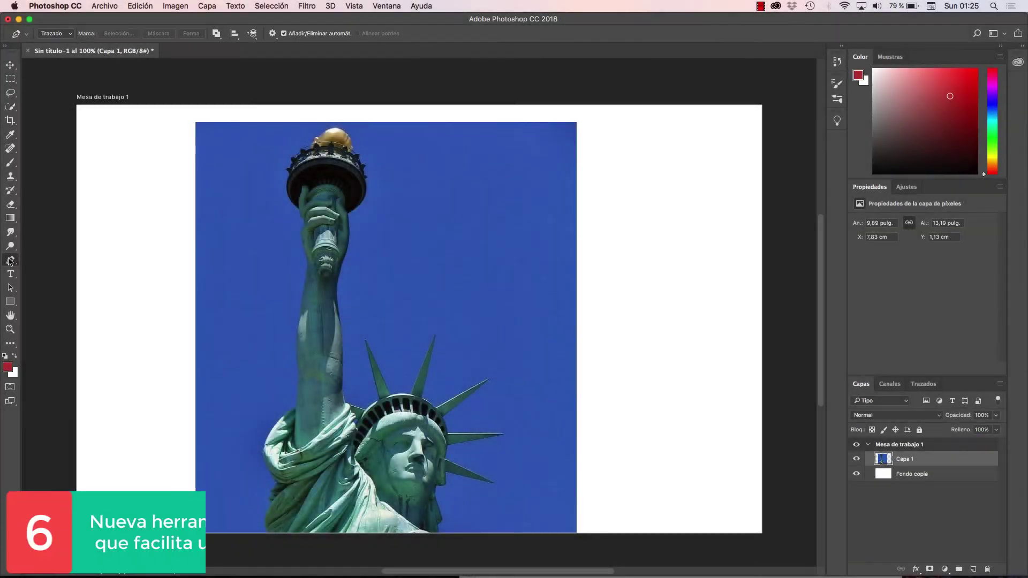
# Select the Curvature Pen in Trazado mode, zoomed in on the statue's drapery
pyautogui.click(10, 261)
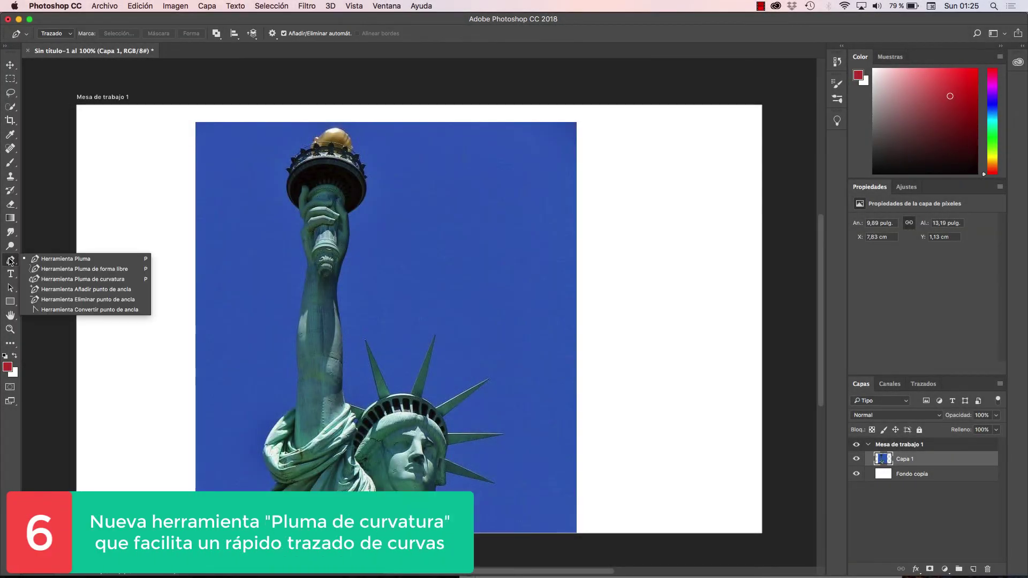
pyautogui.click(134, 279)
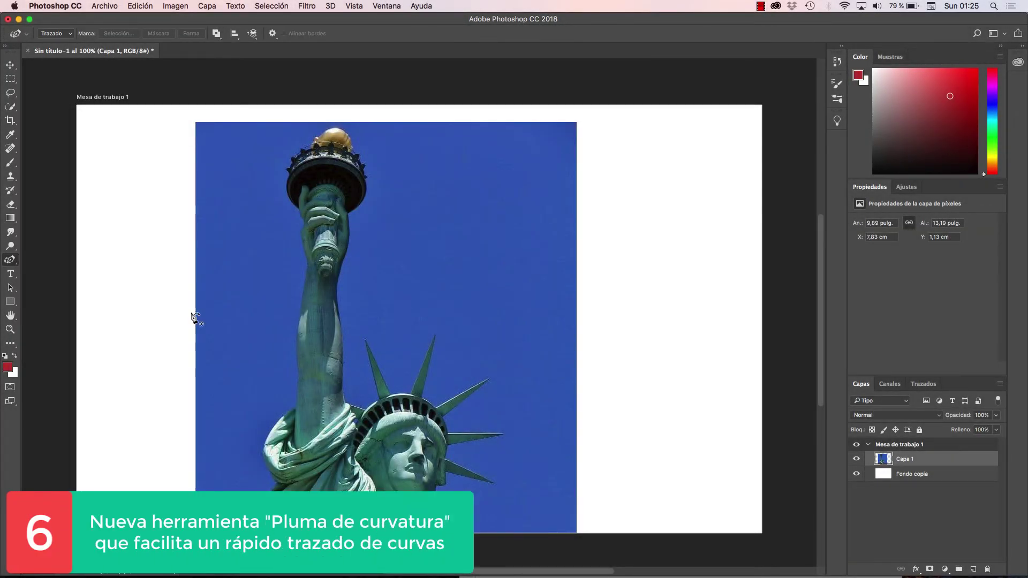
pyautogui.moveTo(284, 384); pyautogui.dragTo(303, 255)
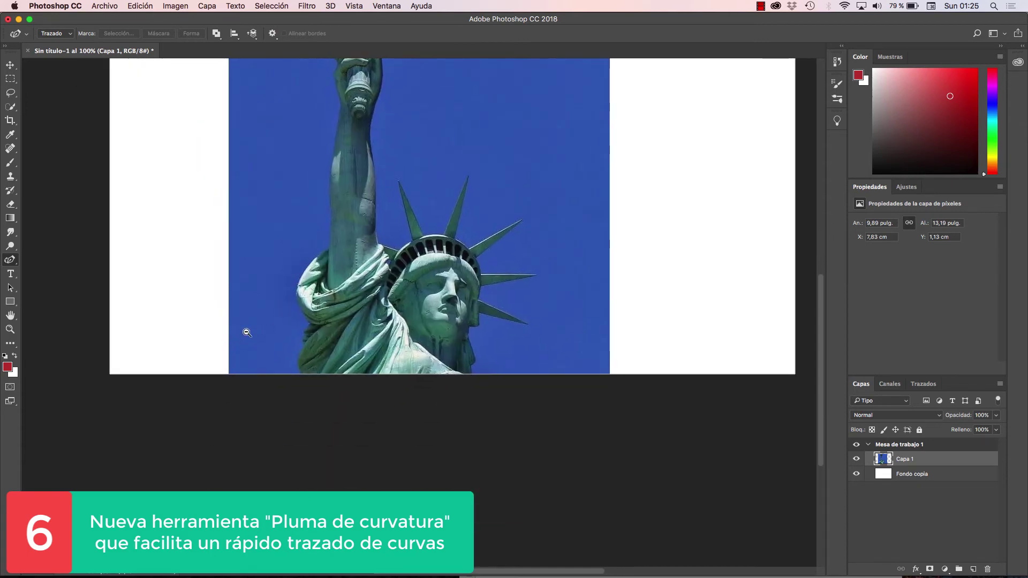
pyautogui.moveTo(245, 333)
pyautogui.mouseDown()
pyautogui.moveTo(318, 365)
pyautogui.moveTo(356, 220)
pyautogui.mouseUp()
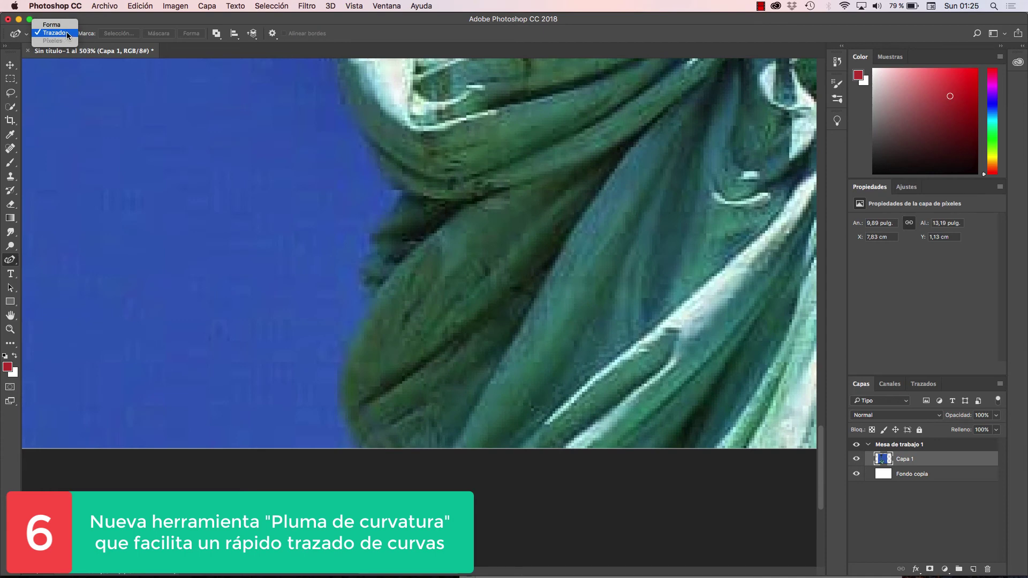
pyautogui.click(67, 33)
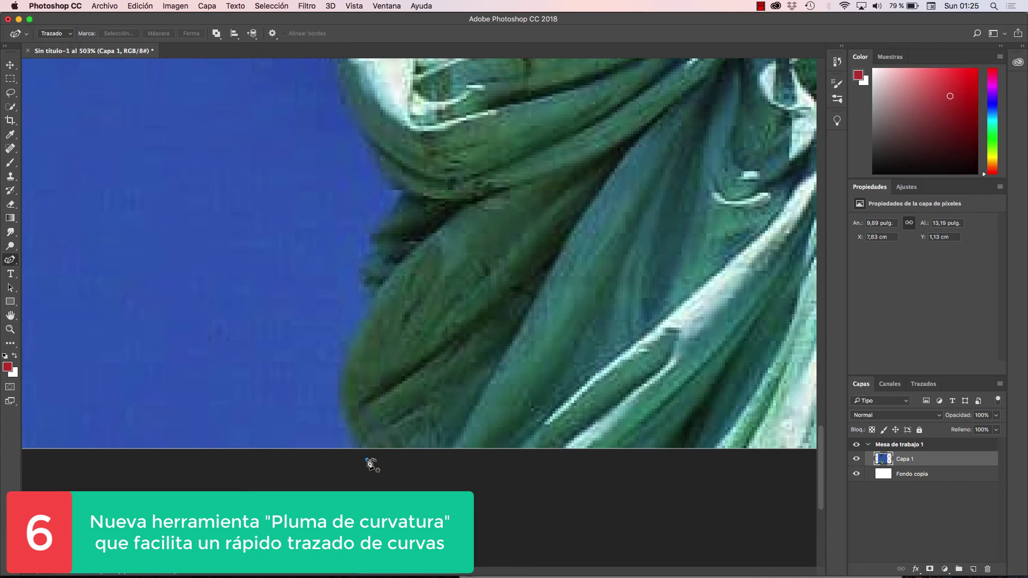
# Place curvature anchors up the lower drapery edge
pyautogui.click(340, 392)
pyautogui.click(348, 352)
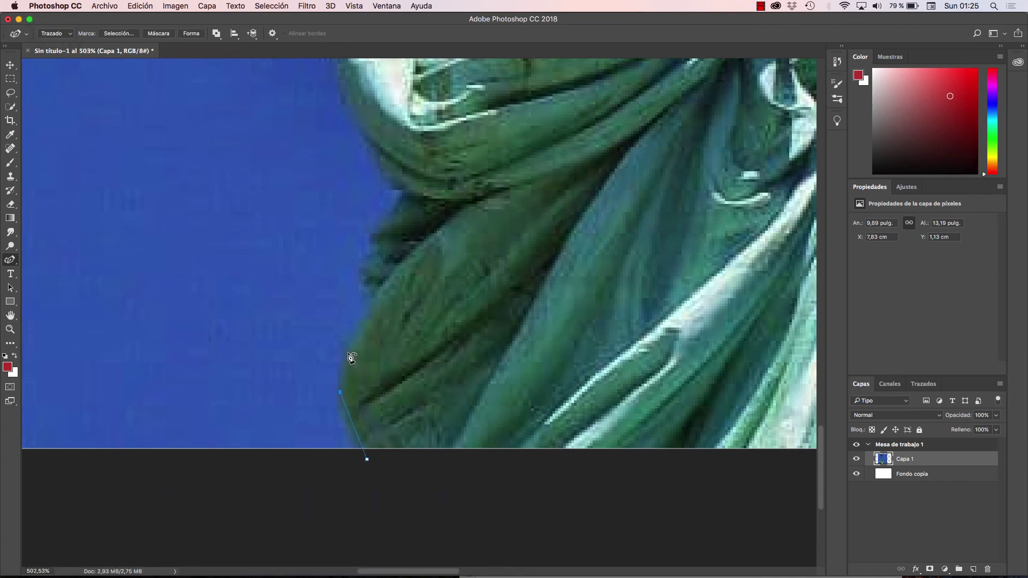
pyautogui.click(362, 333)
pyautogui.click(375, 305)
pyautogui.click(375, 292)
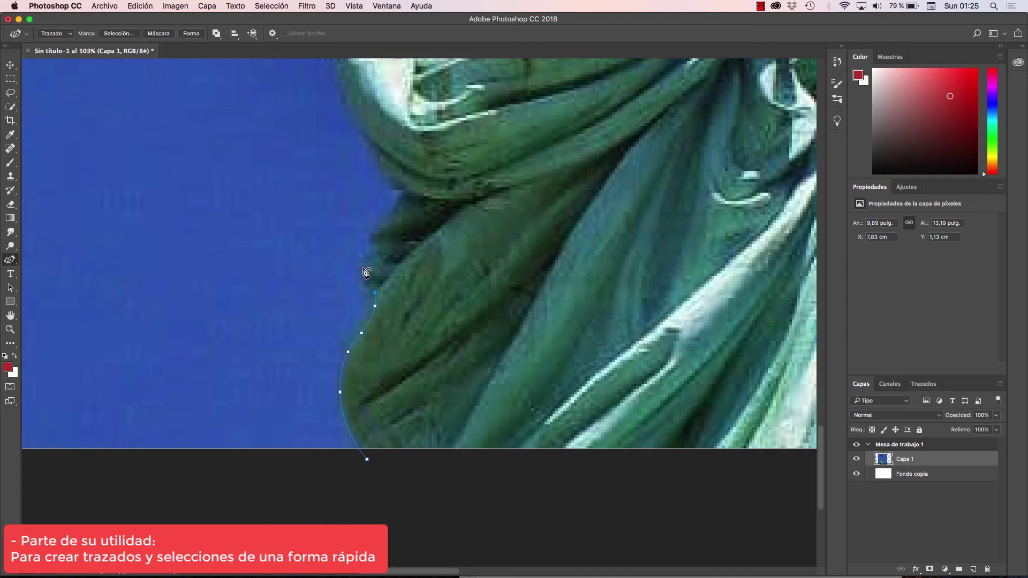
pyautogui.click(404, 187)
pyautogui.click(388, 172)
# Continue the curved path along the statue's edge and up its raised arm
pyautogui.scroll(5, 359, 304)
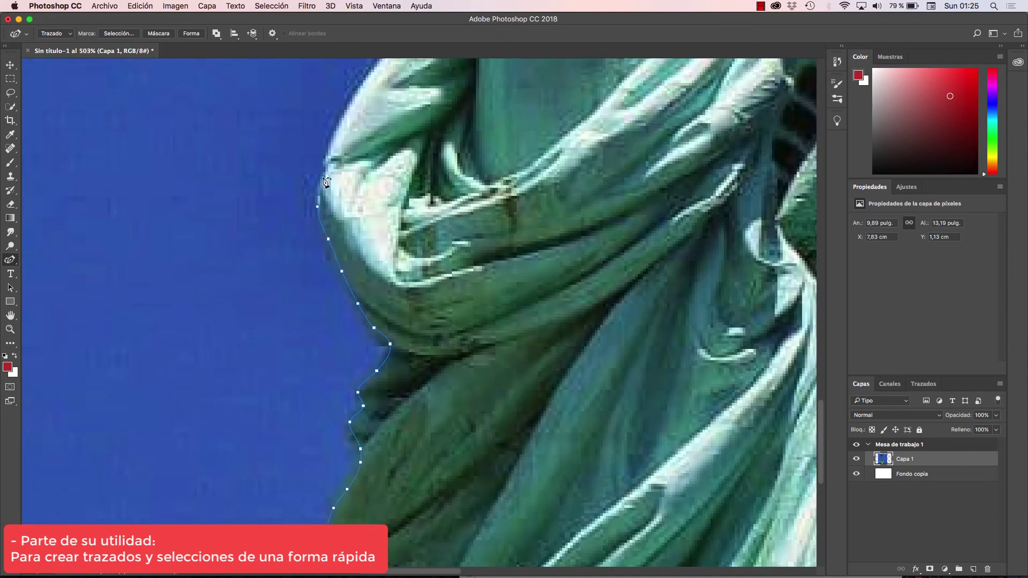
pyautogui.scroll(4, 325, 182)
pyautogui.scroll(4, 352, 179)
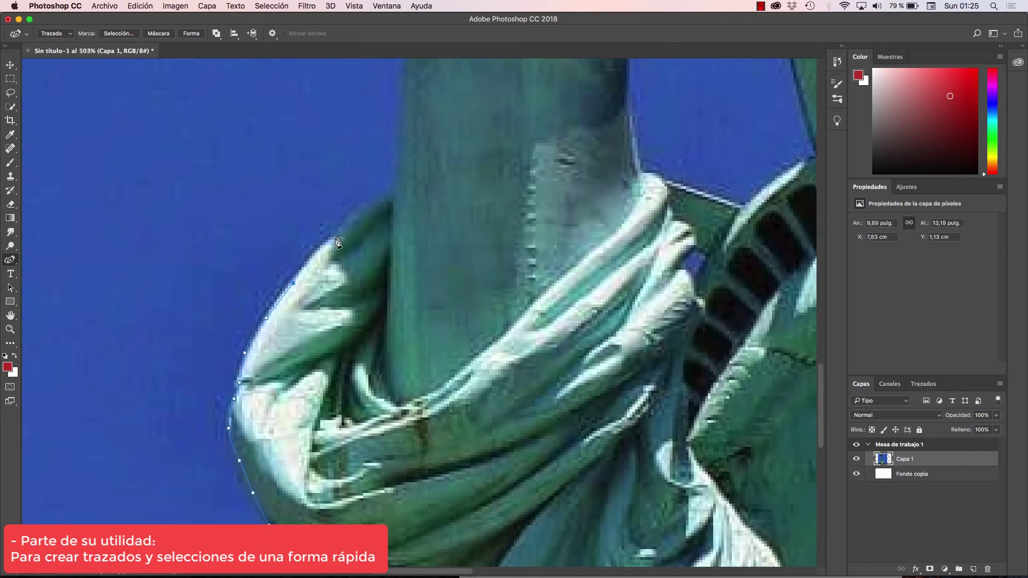
pyautogui.click(341, 241)
pyautogui.click(360, 221)
pyautogui.click(390, 202)
pyautogui.scroll(3, 399, 188)
pyautogui.click(387, 187)
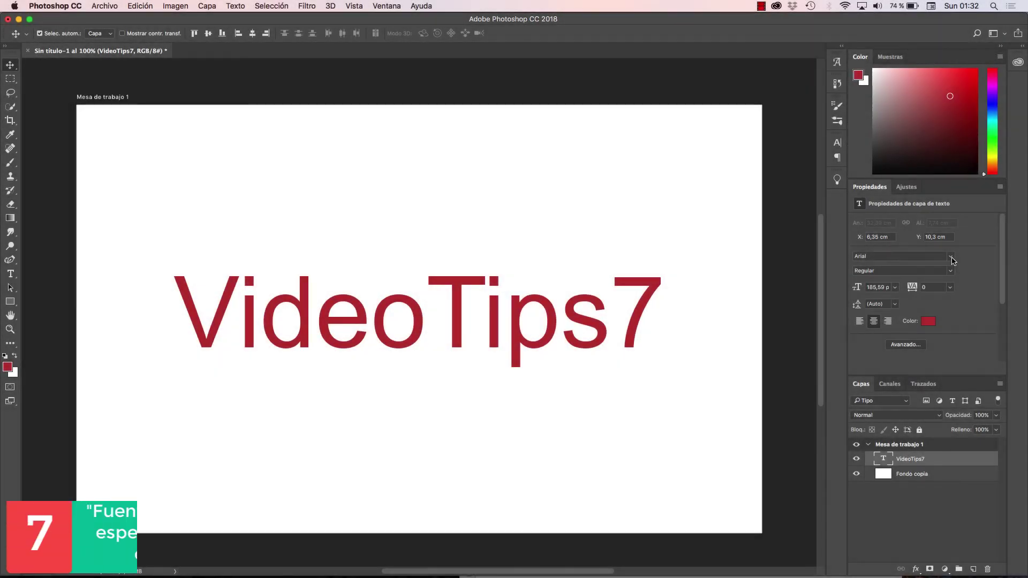
# Set VideoTips7 in Acumin Variable Concept, with weight 479 and width 77
pyautogui.click(884, 257)
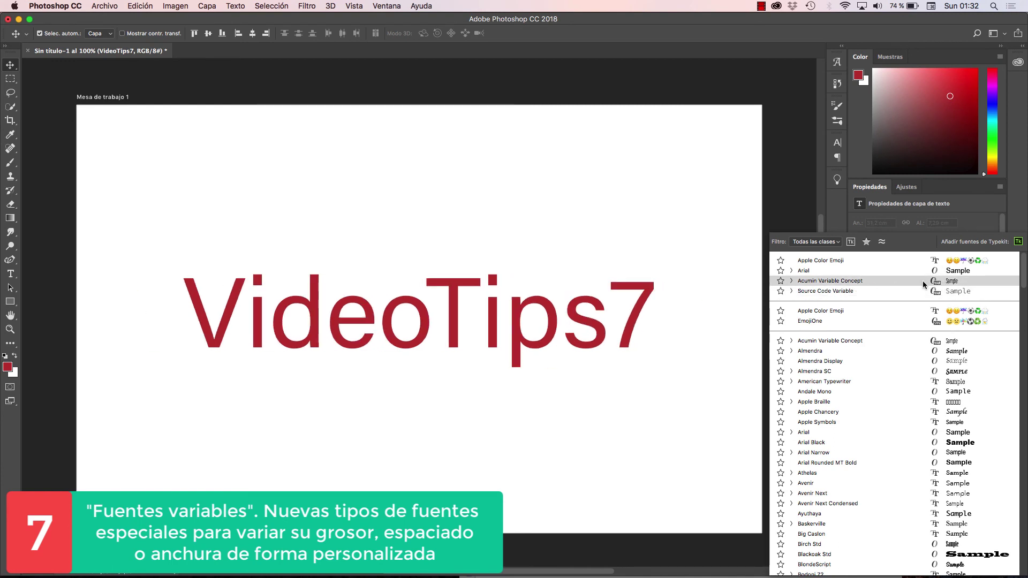
pyautogui.click(923, 281)
pyautogui.moveTo(914, 348)
pyautogui.mouseDown()
pyautogui.moveTo(926, 354)
pyautogui.moveTo(909, 356)
pyautogui.moveTo(934, 355)
pyautogui.mouseUp()
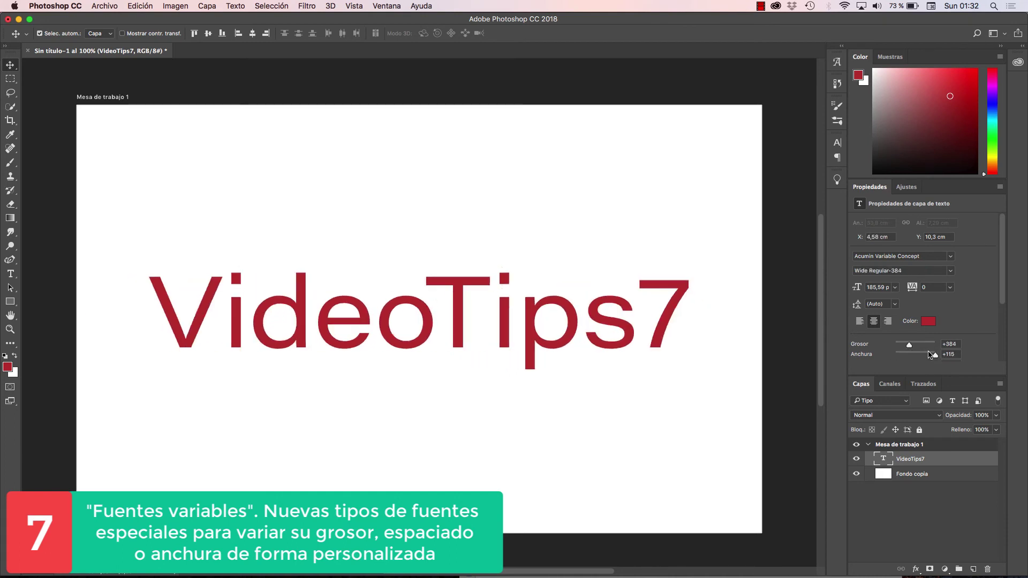
pyautogui.moveTo(935, 355); pyautogui.dragTo(912, 354)
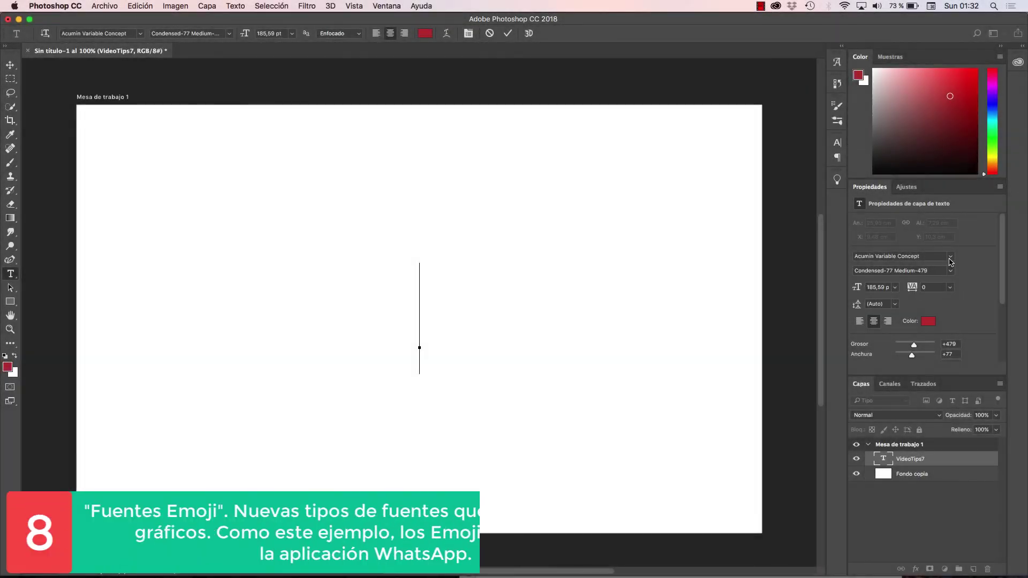
# Switch the text to Apple Color Emoji and insert moon, Milky Way, sunrise and 満 emoji
pyautogui.click(952, 259)
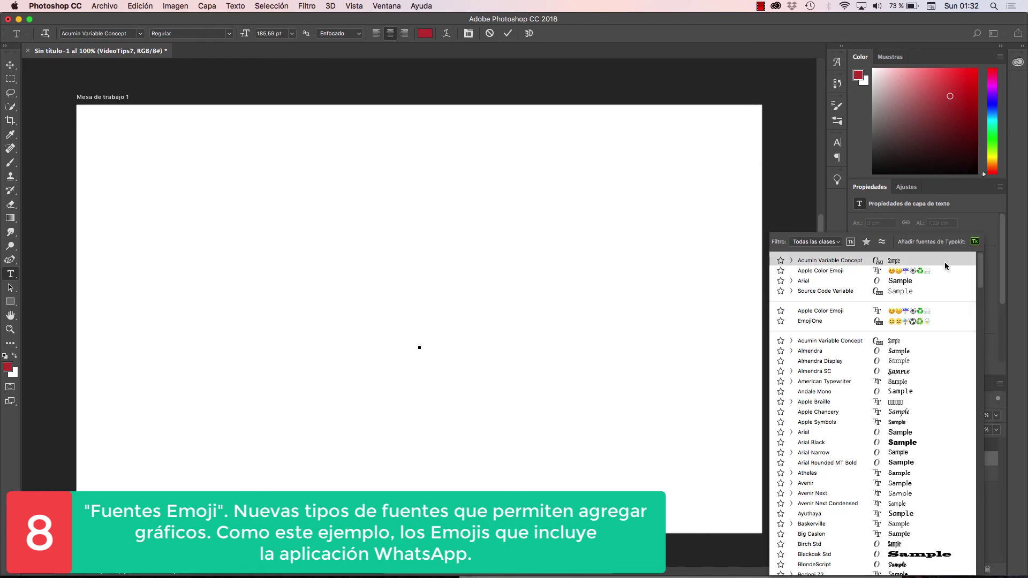
pyautogui.click(834, 271)
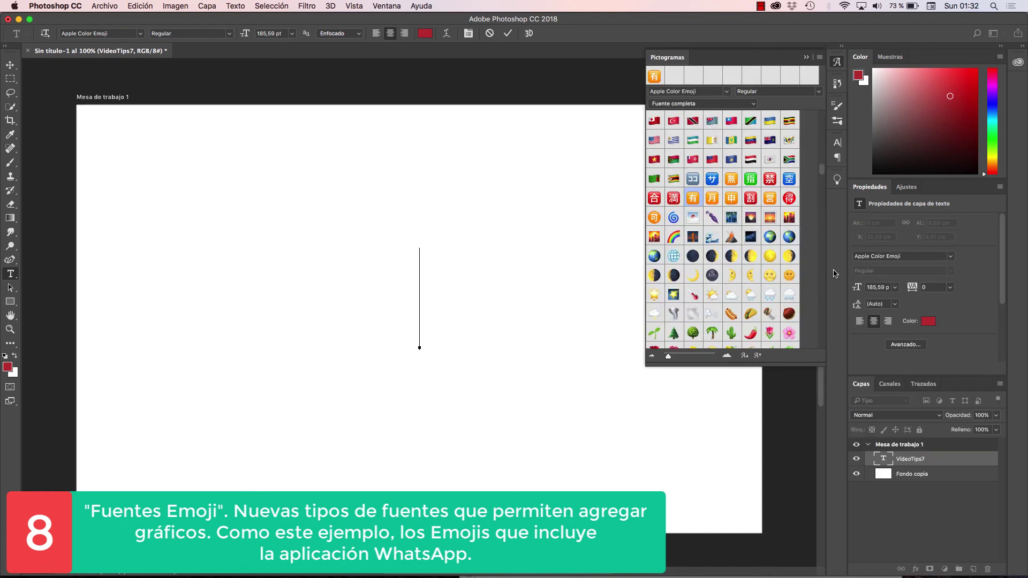
pyautogui.doubleClick(733, 257)
pyautogui.doubleClick(751, 236)
pyautogui.doubleClick(770, 217)
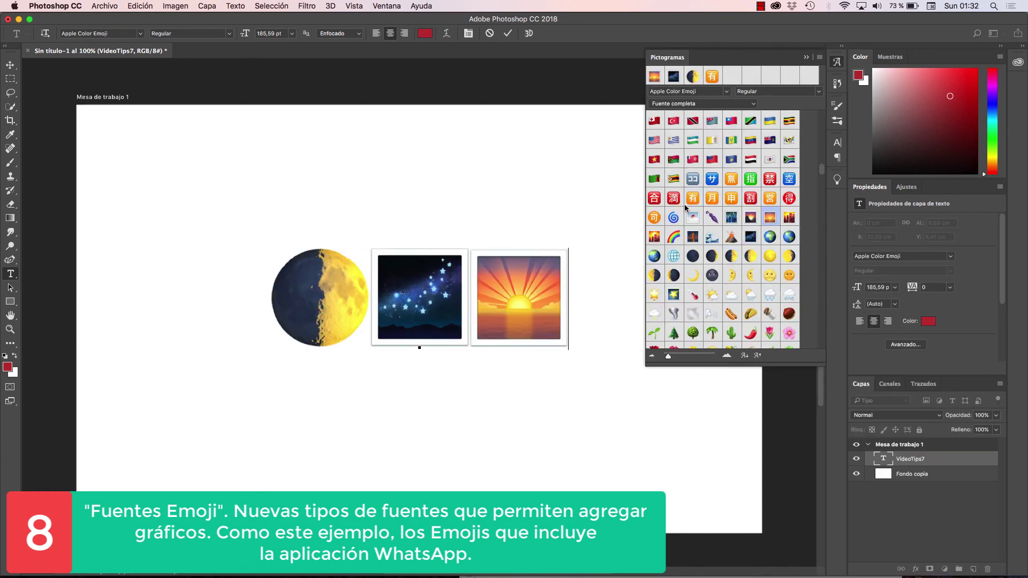
pyautogui.doubleClick(675, 200)
# Add running woman, baseball, judge and two bride emoji from further down the glyphs
pyautogui.scroll(-2, 823, 179)
pyautogui.scroll(-10, 823, 179)
pyautogui.doubleClick(712, 236)
pyautogui.doubleClick(712, 294)
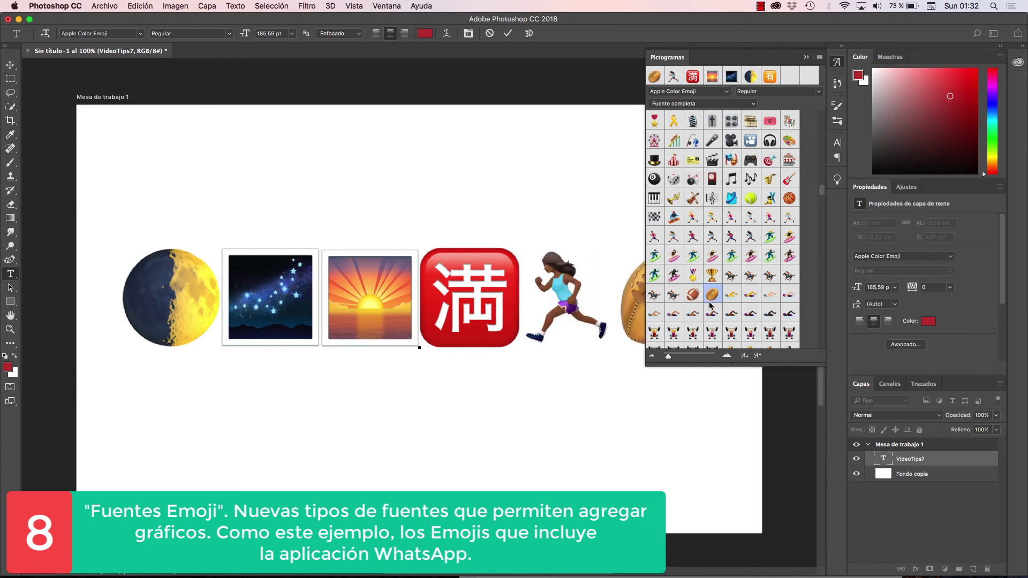
pyautogui.scroll(-5, 824, 220)
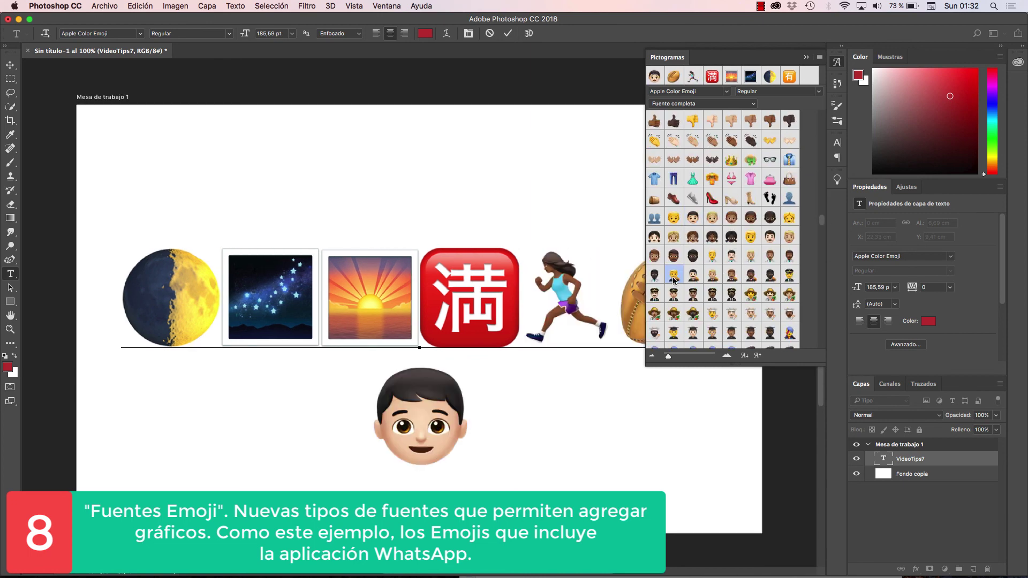
pyautogui.doubleClick(674, 276)
pyautogui.scroll(-5, 825, 238)
pyautogui.doubleClick(731, 255)
pyautogui.doubleClick(771, 255)
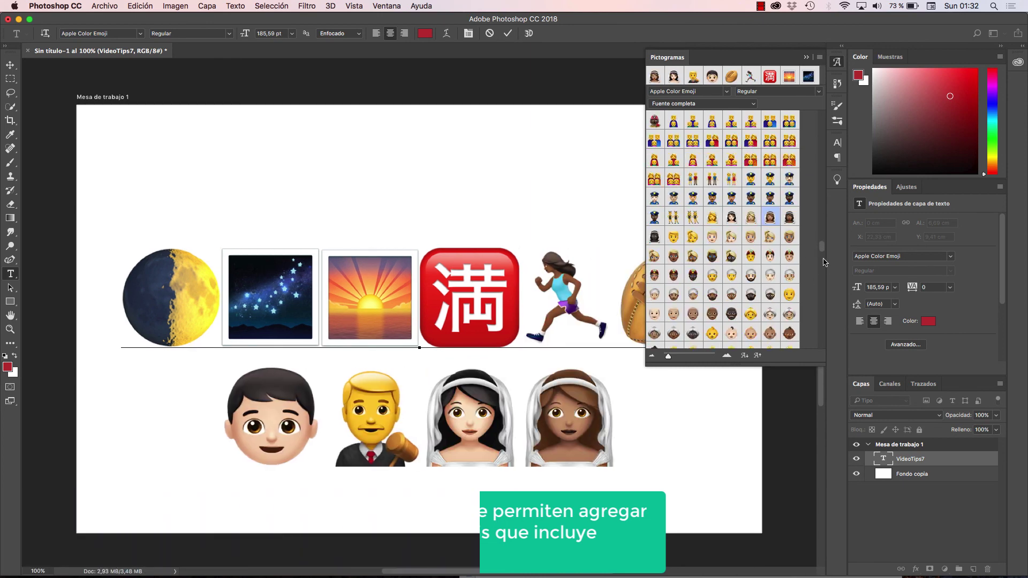